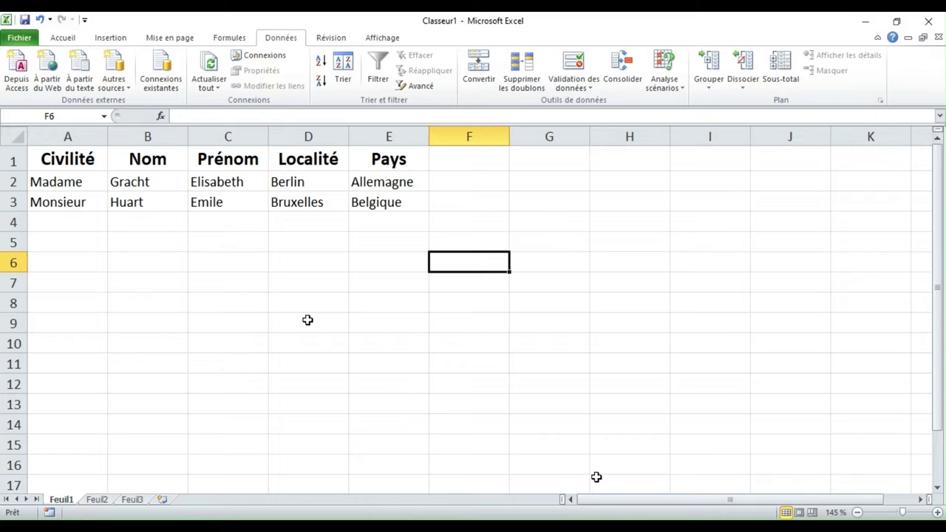
# - Pick Monsieur from the title drop-down in A4
pyautogui.click(191, 267)
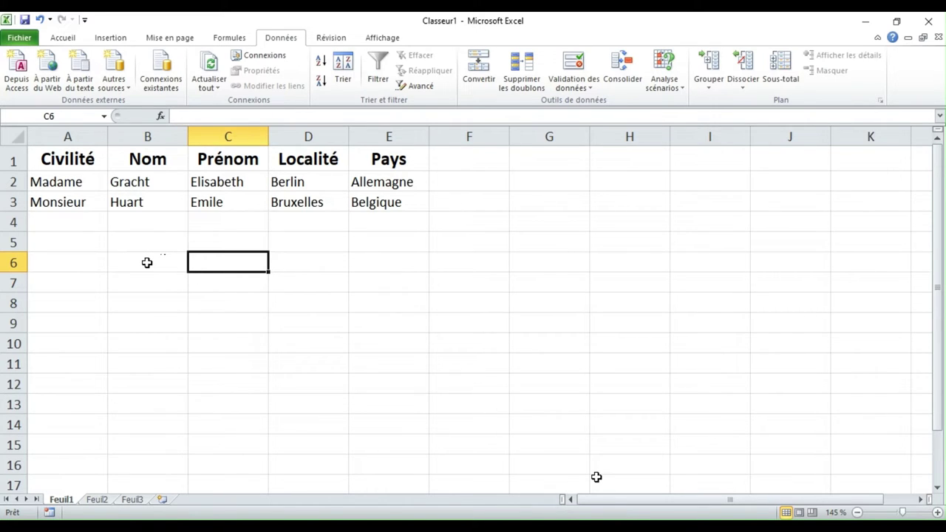
pyautogui.click(85, 223)
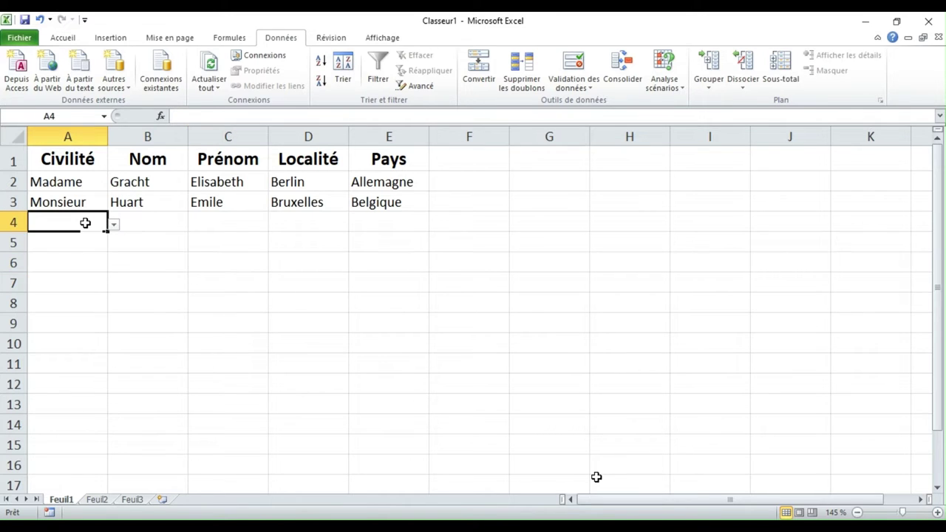
pyautogui.click(115, 226)
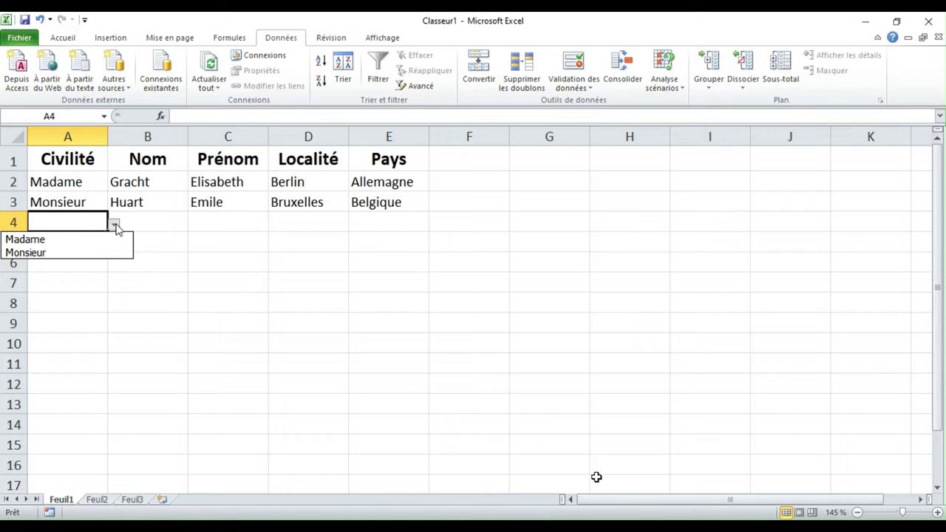
pyautogui.press('Down')
pyautogui.press('Down')
pyautogui.press('Up')
pyautogui.press('Down')
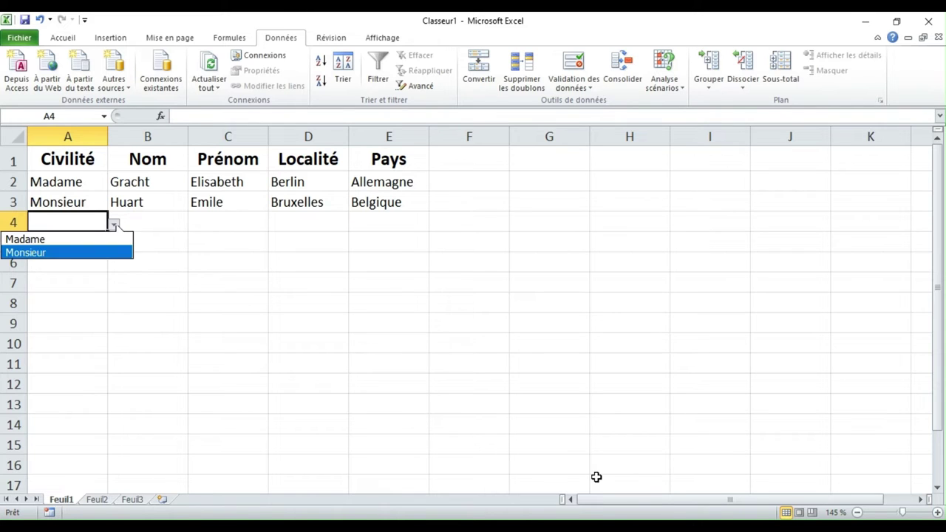
pyautogui.press('Return')
pyautogui.click(156, 223)
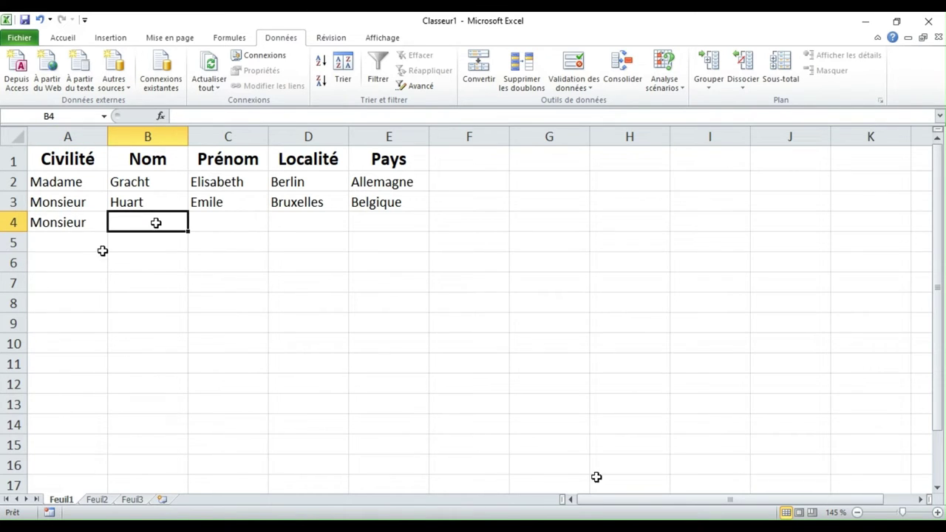
pyautogui.click(88, 223)
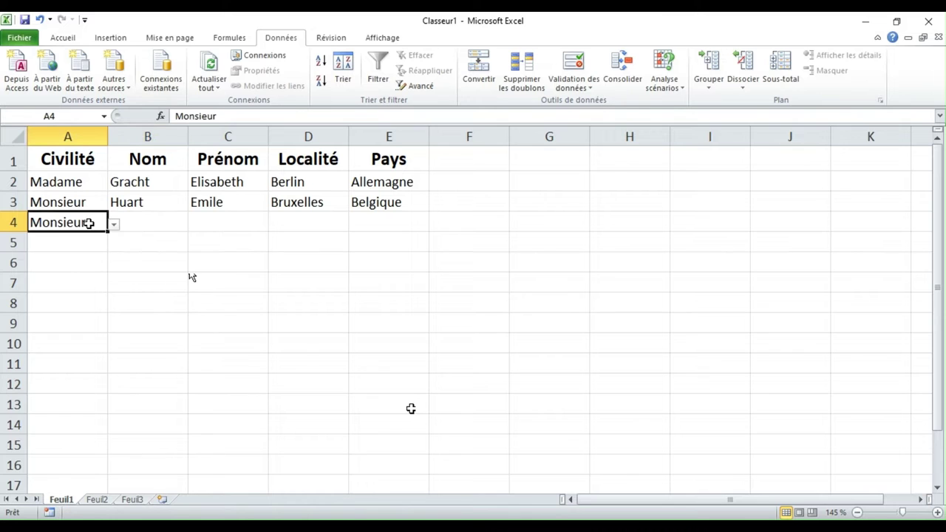
pyautogui.click(115, 226)
pyautogui.click(131, 220)
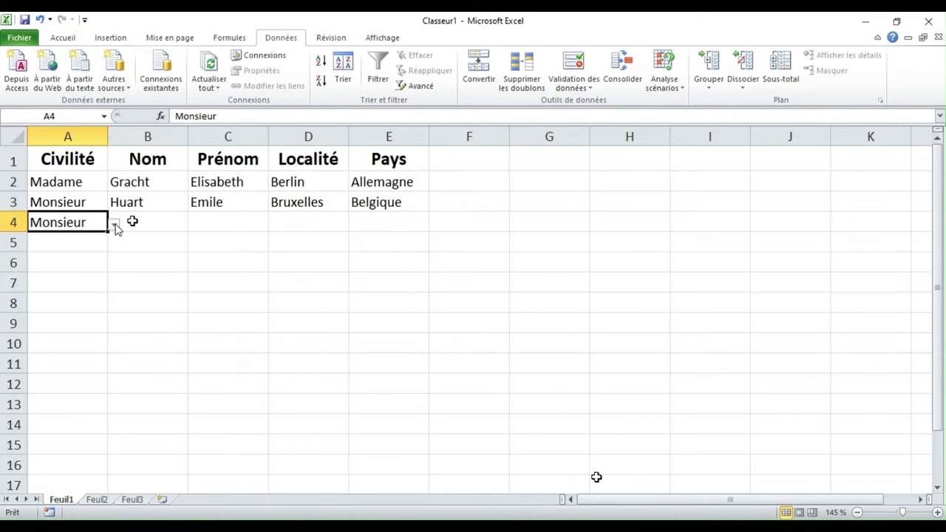
# - Enter the guest's surname in B4 and first name in C4
pyautogui.click(148, 220)
pyautogui.doubleClick(151, 220)
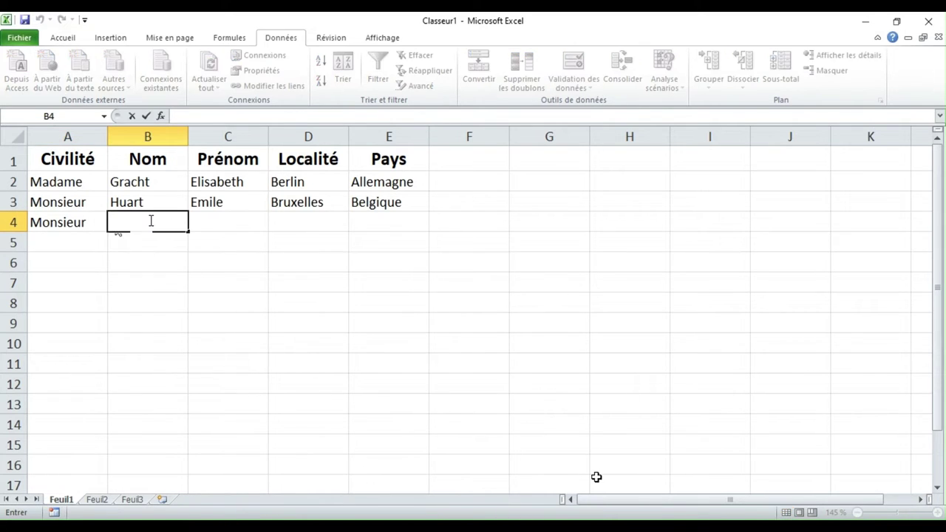
pyautogui.write('T')
pyautogui.write('yrion')
pyautogui.press('Tab')
pyautogui.write('Lu')
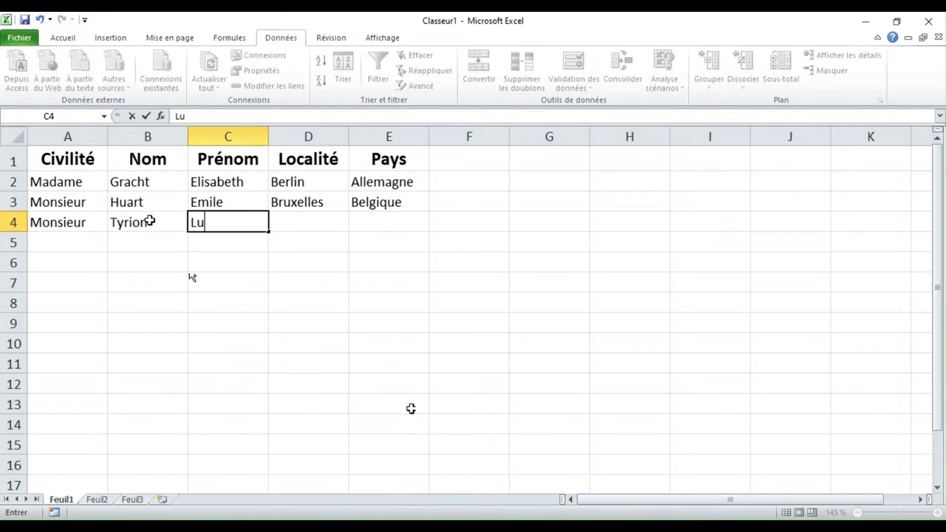
pyautogui.write('c')
pyautogui.press('Tab')
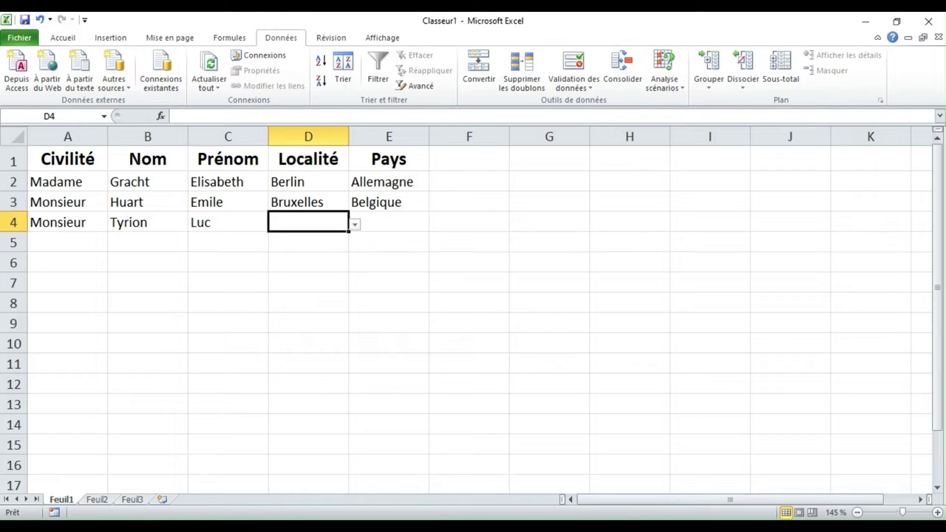
# - Choose Paris as the locality in D4 and France as the country in E4
pyautogui.click(355, 226)
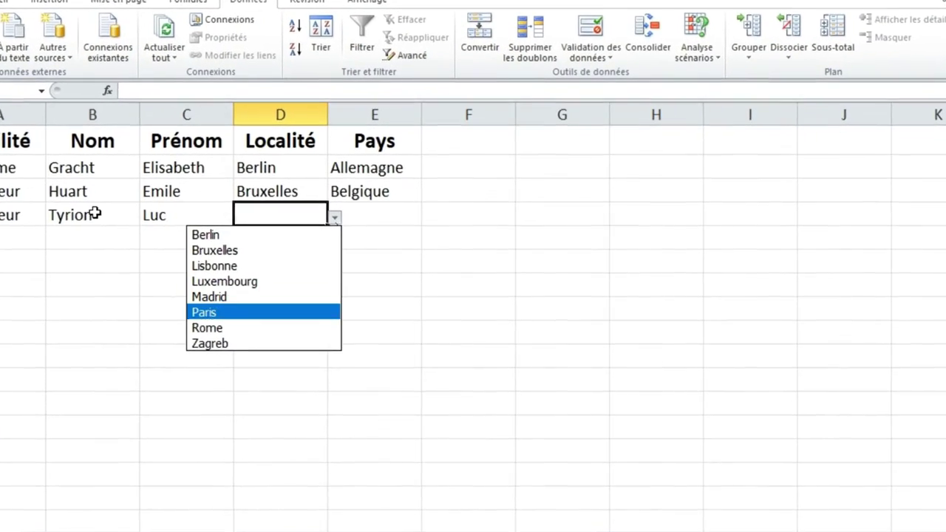
pyautogui.click(318, 309)
pyautogui.click(373, 214)
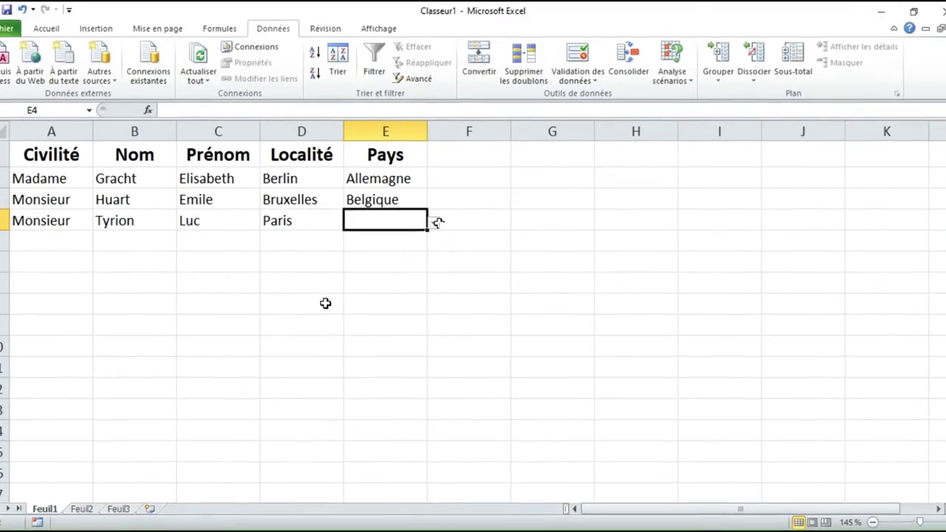
pyautogui.click(427, 216)
pyautogui.press('Down')
pyautogui.press('Down')
pyautogui.press('Down')
pyautogui.press('Down')
pyautogui.press('Down')
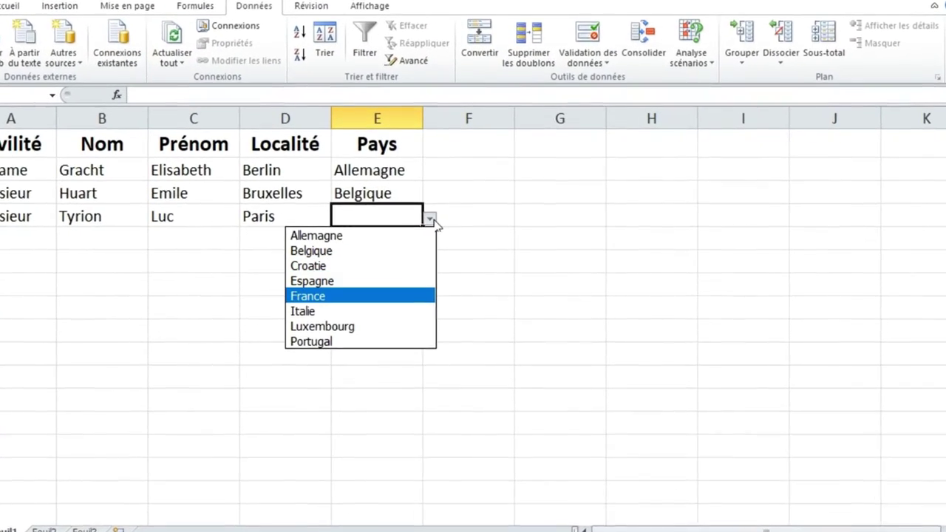
pyautogui.press('Return')
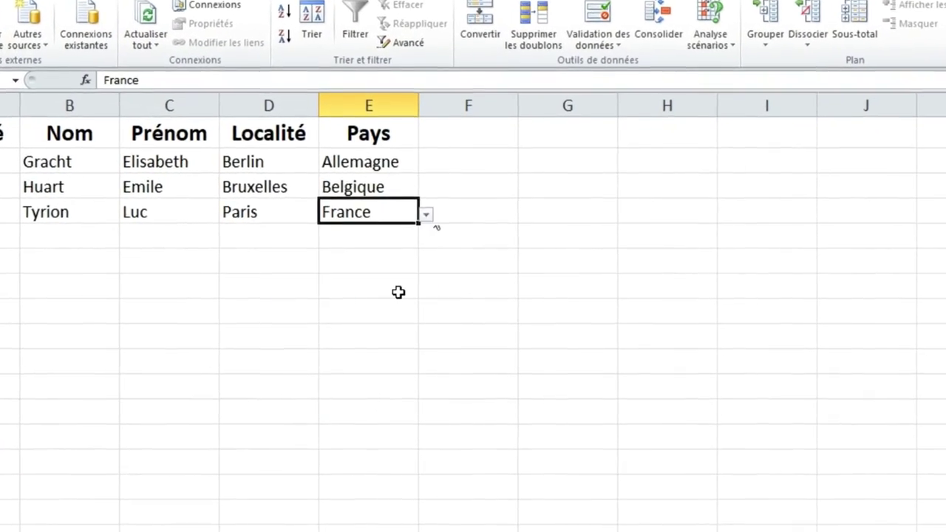
# - Pick Madame from the title drop-down in A5
pyautogui.press('Down')
pyautogui.press('Home')
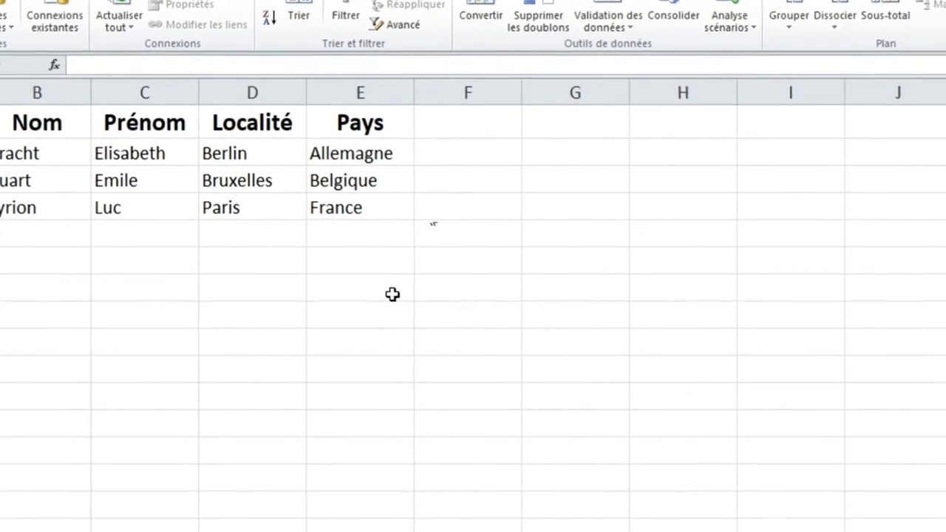
pyautogui.click(115, 246)
pyautogui.press('Down')
pyautogui.press('Down')
pyautogui.press('Up')
pyautogui.press('Return')
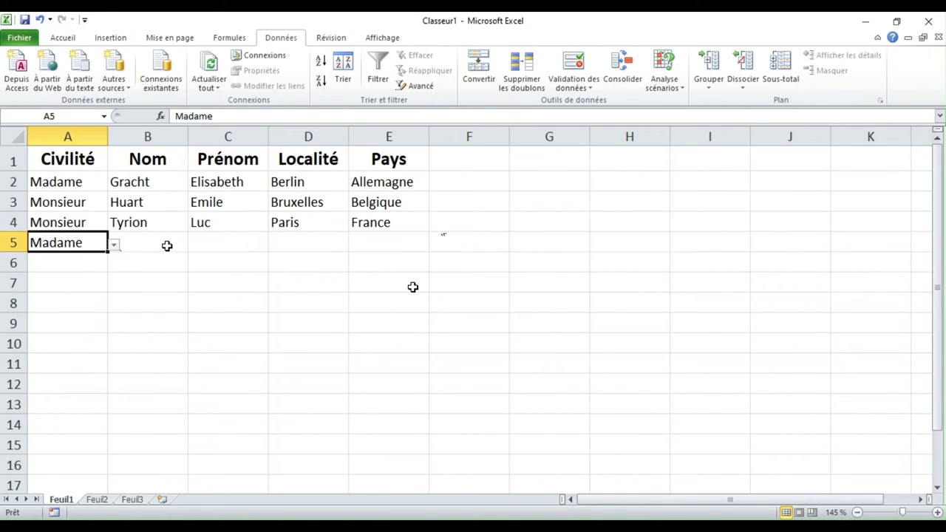
pyautogui.click(168, 246)
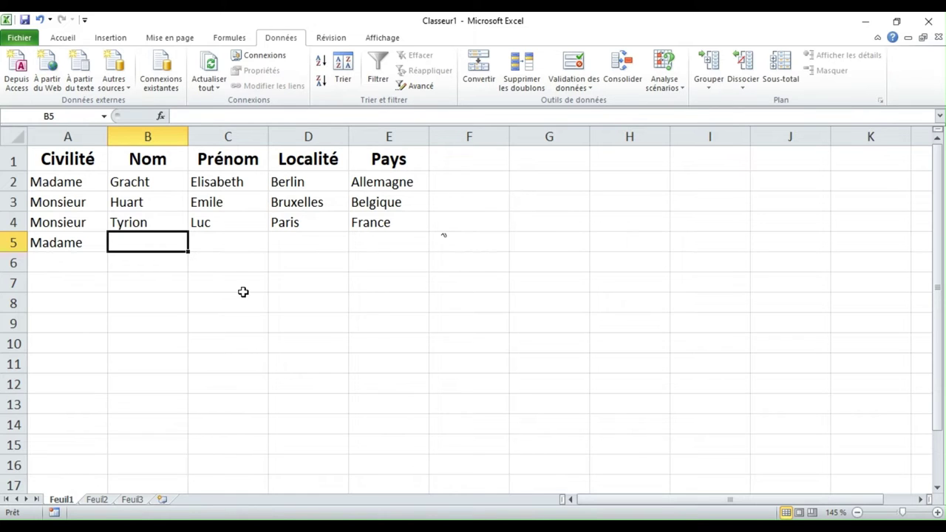
# - Create a blank workbook, Classeur2, from the File menu's Nouveau page
pyautogui.click(20, 39)
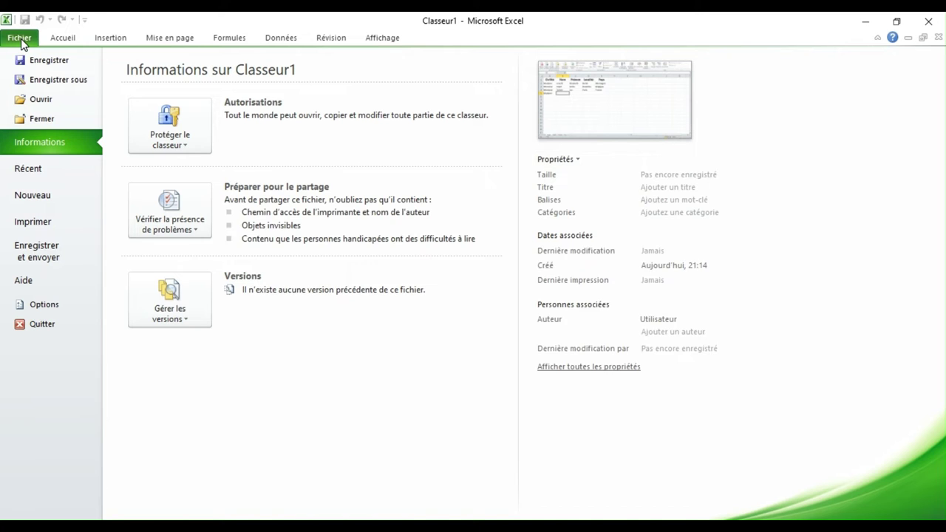
pyautogui.click(40, 176)
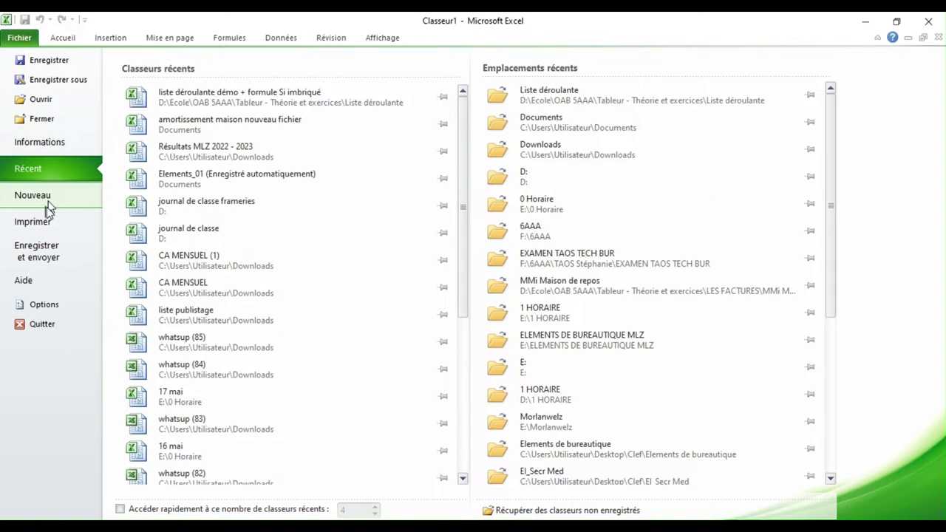
pyautogui.click(45, 205)
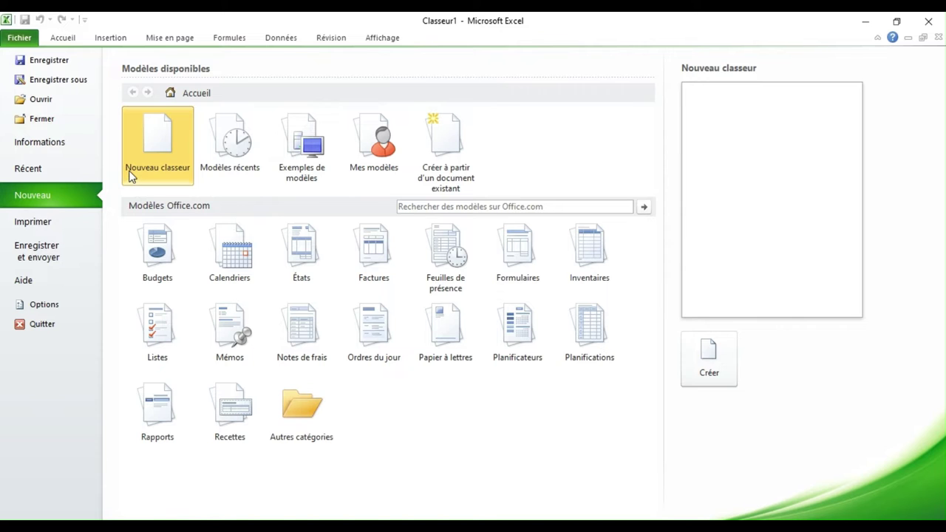
pyautogui.doubleClick(157, 148)
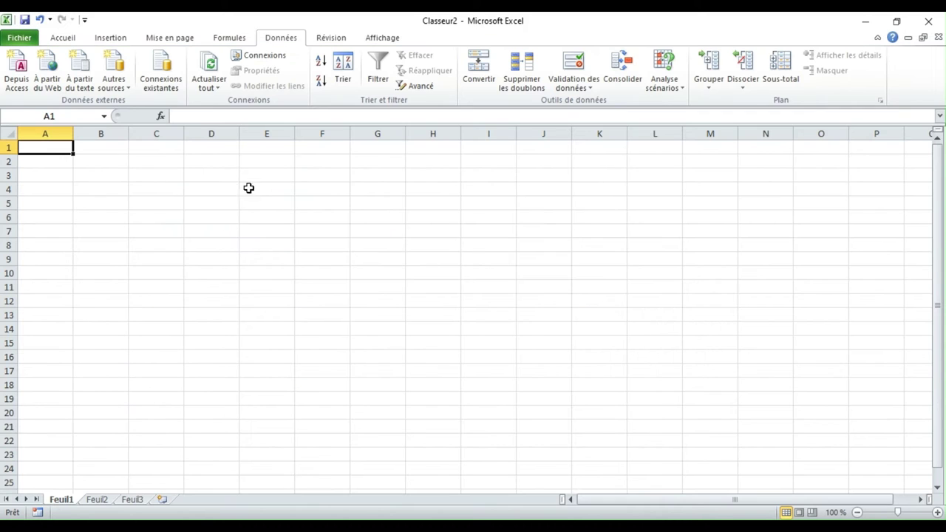
# - Zoom in, enter Hotel in A1 and Types de chambre in A3, then go to Feuil2
pyautogui.click(937, 512)
pyautogui.click(937, 512)
pyautogui.click(937, 512)
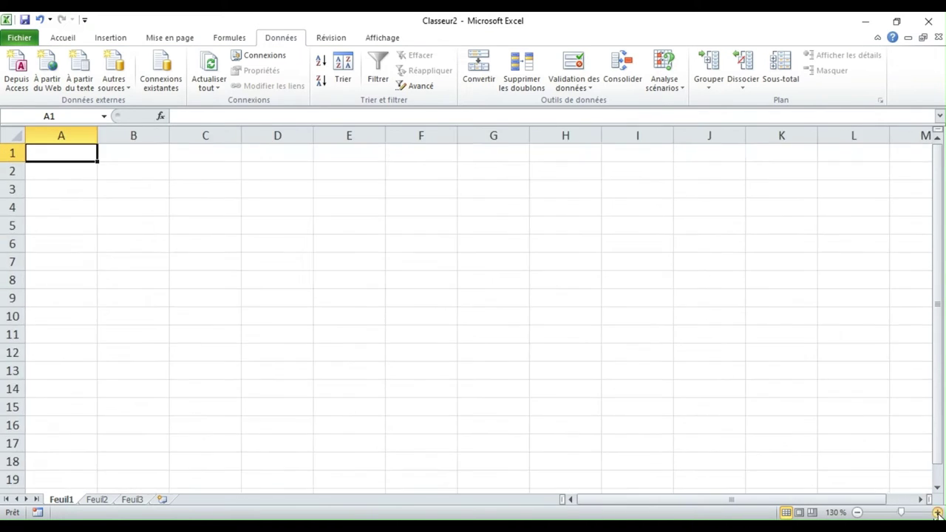
pyautogui.click(937, 512)
pyautogui.click(936, 512)
pyautogui.click(936, 512)
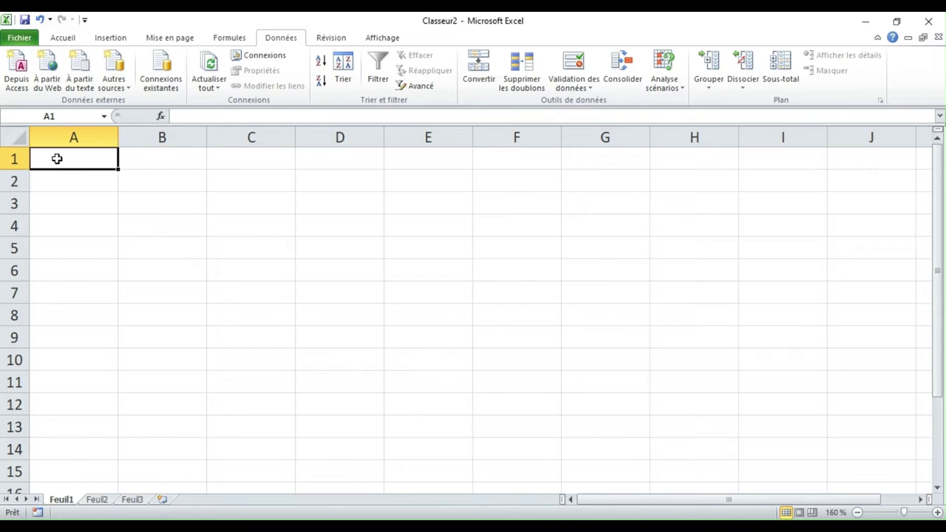
pyautogui.doubleClick(57, 158)
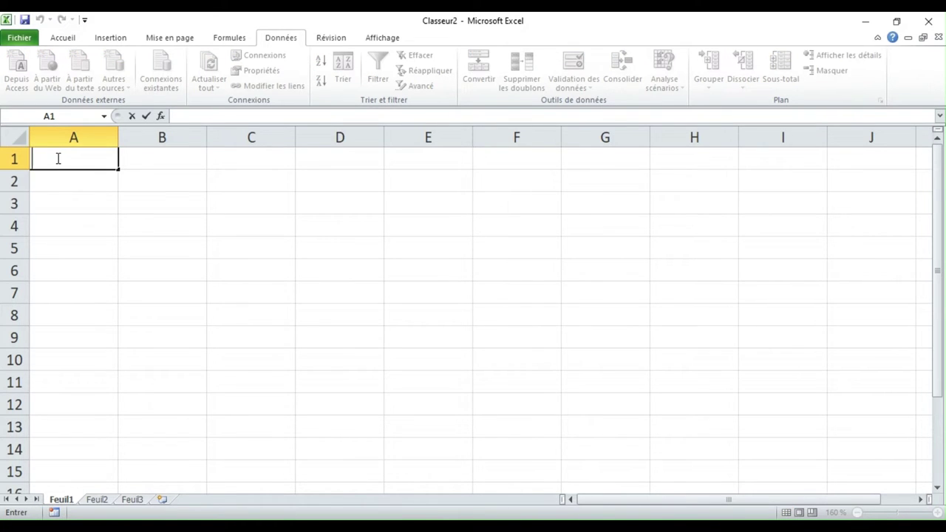
pyautogui.write('Hotel')
pyautogui.press('Return')
pyautogui.press('Return')
pyautogui.write('Types')
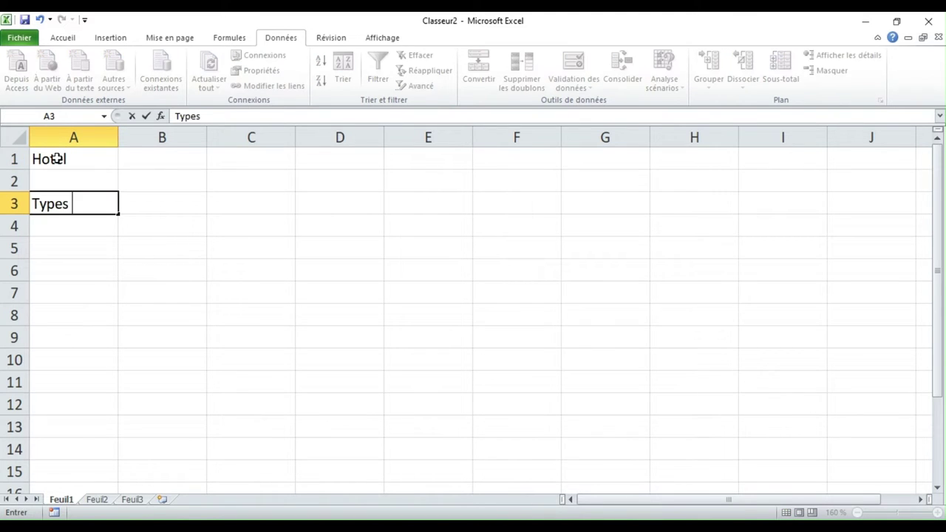
pyautogui.write(' de ch')
pyautogui.write('ambre')
pyautogui.press('Return')
pyautogui.press('Return')
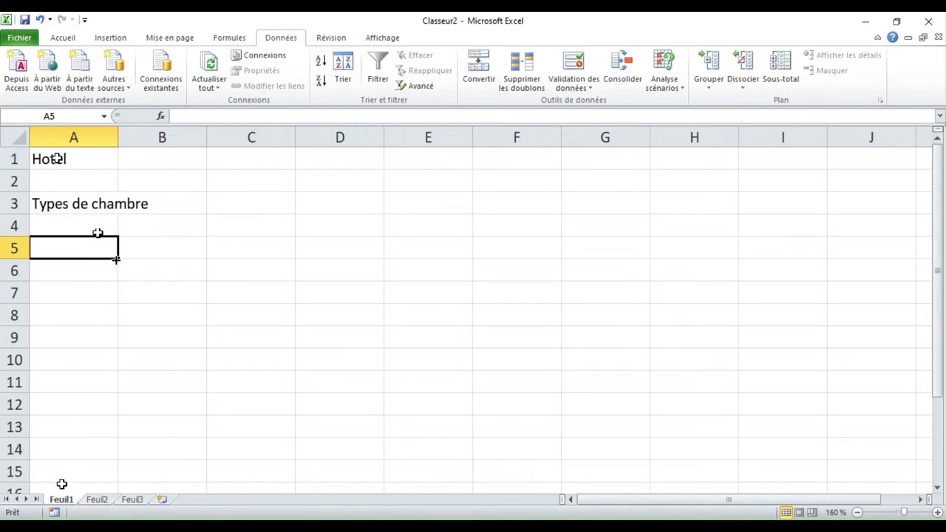
pyautogui.click(97, 500)
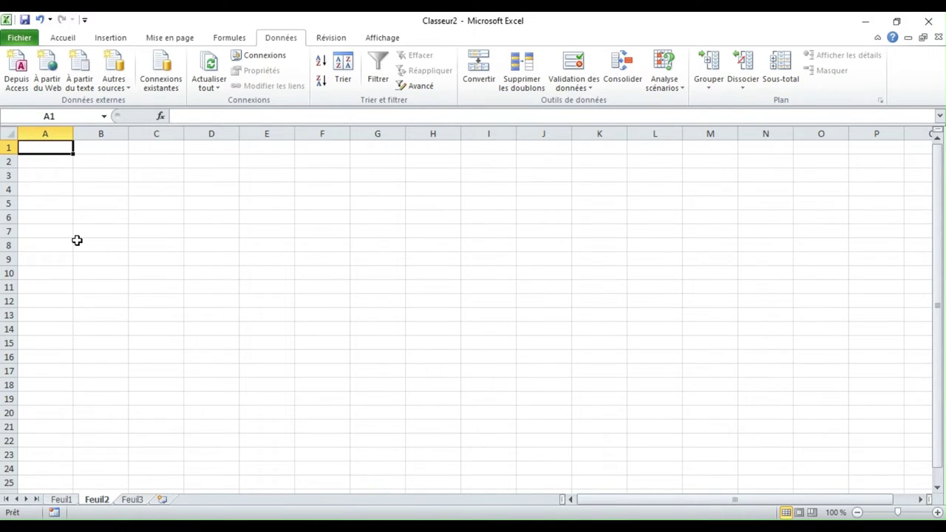
# - Enter Chambre single and Chambre double avec grand lit in Feuil2 A1:A2
pyautogui.click(937, 513)
pyautogui.click(936, 512)
pyautogui.click(936, 513)
pyautogui.click(937, 512)
pyautogui.click(936, 513)
pyautogui.click(936, 513)
pyautogui.click(937, 513)
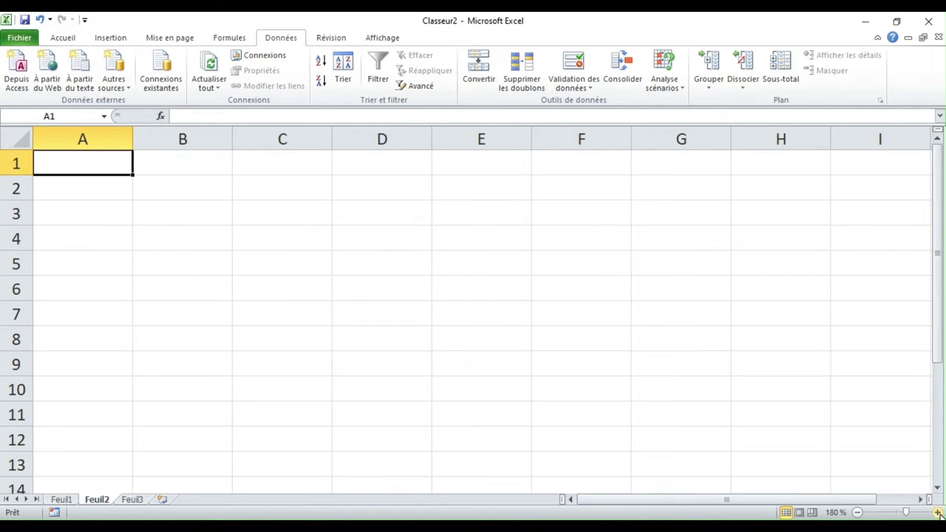
pyautogui.doubleClick(115, 163)
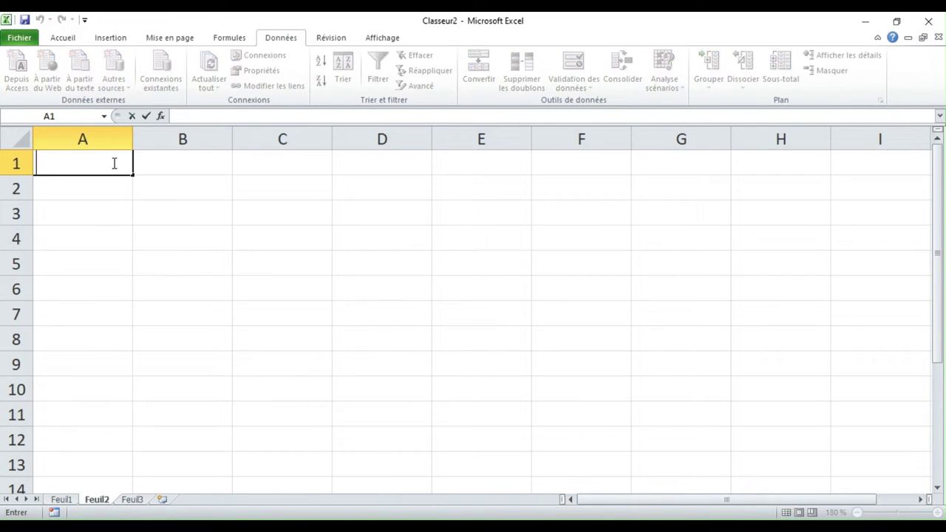
pyautogui.write('Chambre sing')
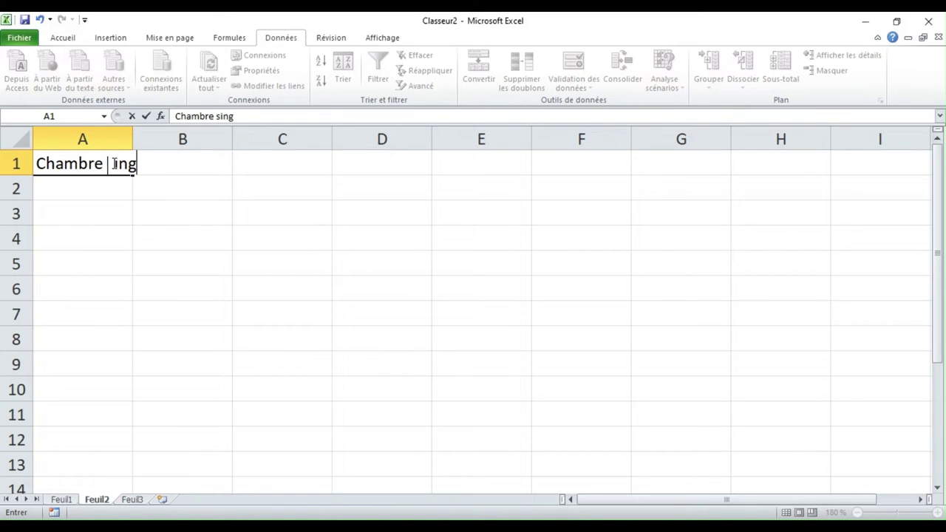
pyautogui.write('le')
pyautogui.press('Return')
pyautogui.write('Chambr')
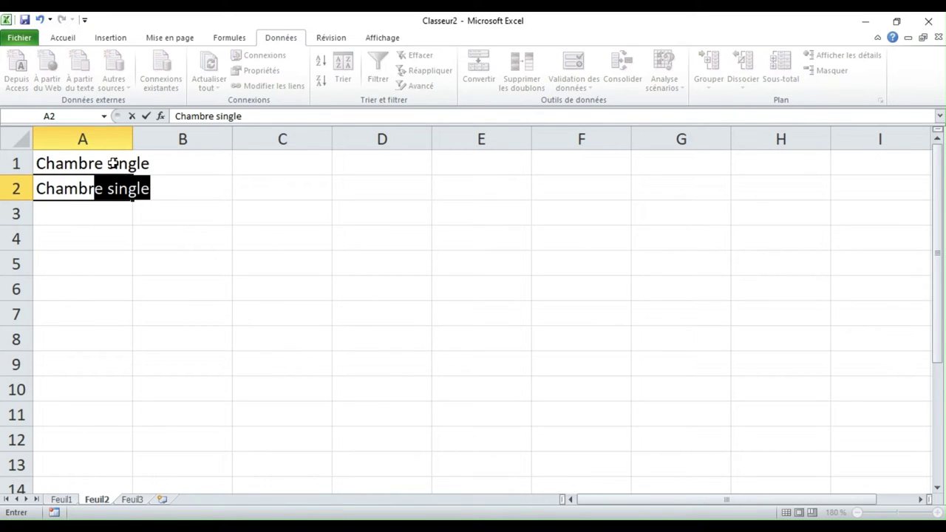
pyautogui.write('e double ')
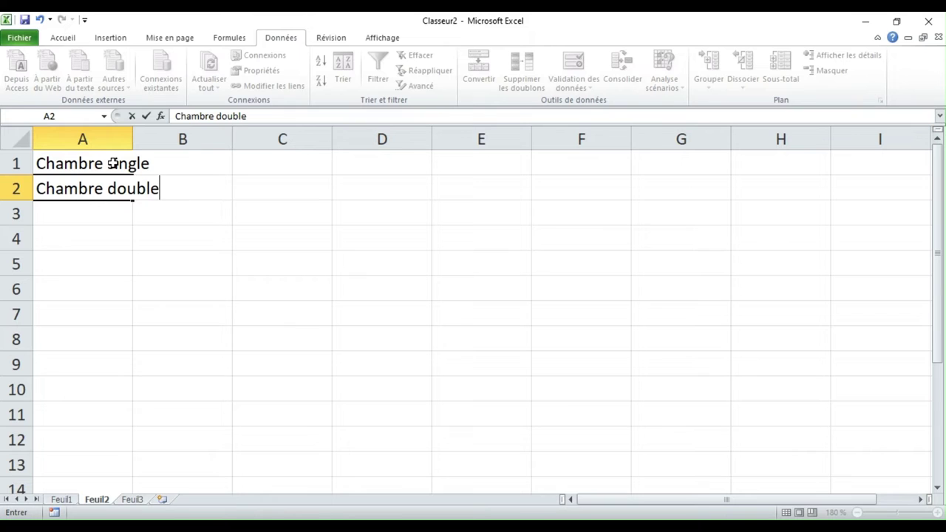
pyautogui.write('avec grand')
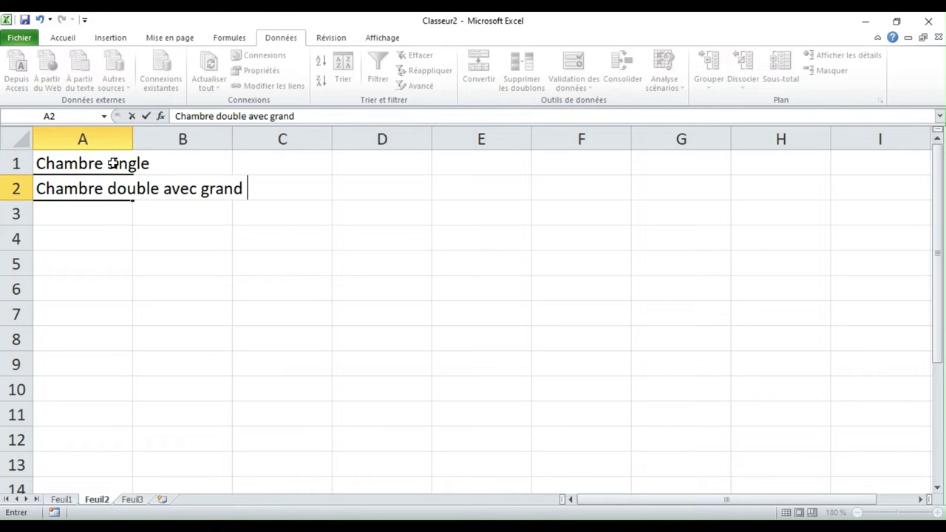
pyautogui.write(' lit')
pyautogui.press('Return')
# - Add Chambre double avec lits séparés and Chambre avec 3 lits séparés in A3:A4
pyautogui.write('Chambr')
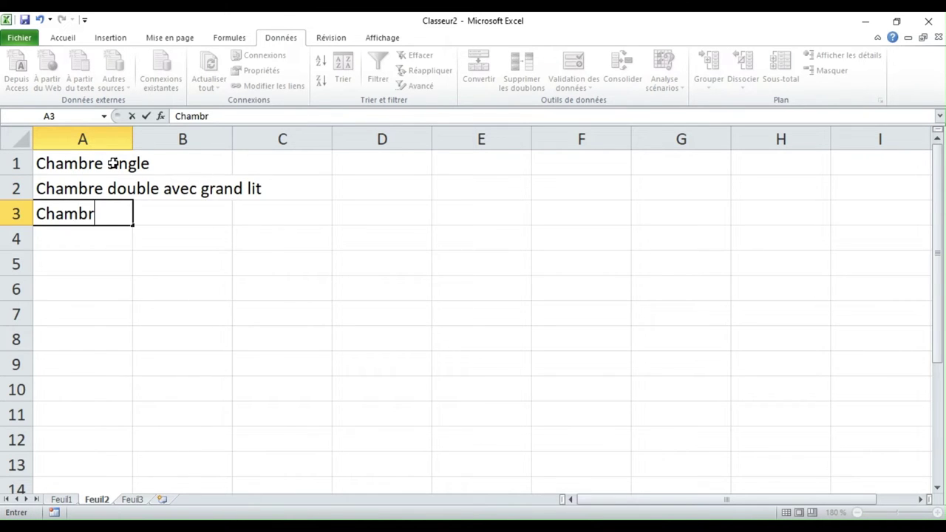
pyautogui.write('e double ave')
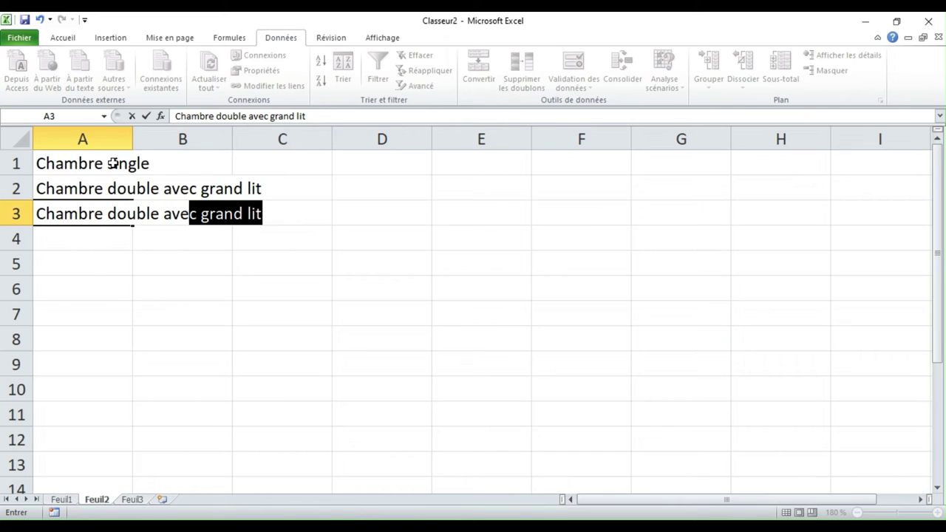
pyautogui.write('c li')
pyautogui.press('BackSpace')
pyautogui.write('ts')
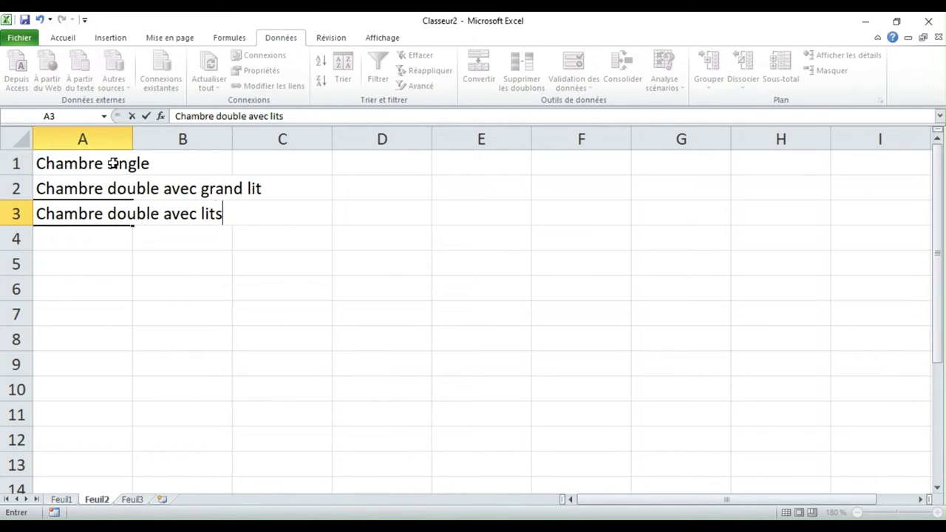
pyautogui.write(' spér')
pyautogui.press('BackSpace')
pyautogui.press('BackSpace')
pyautogui.press('BackSpace')
pyautogui.press('BackSpace')
pyautogui.write('p')
pyautogui.press('BackSpace')
pyautogui.write('séparés')
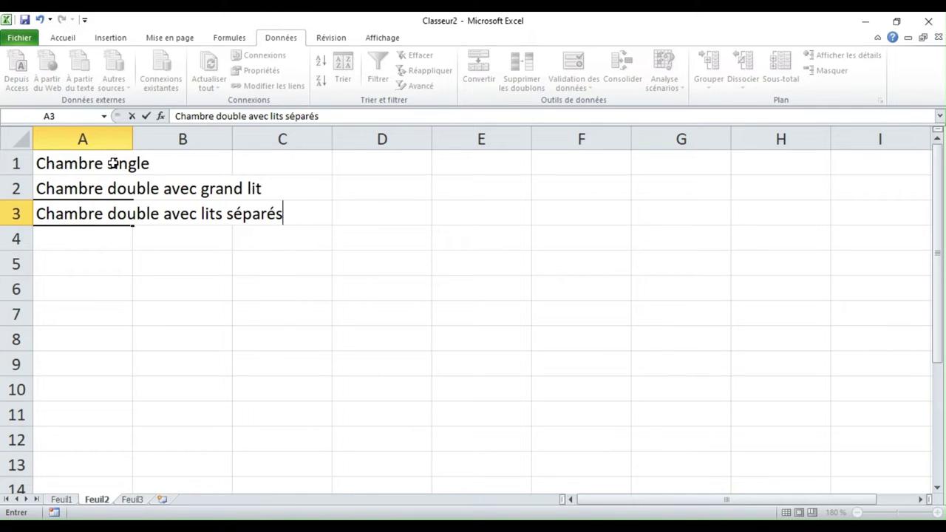
pyautogui.press('Return')
pyautogui.write('C')
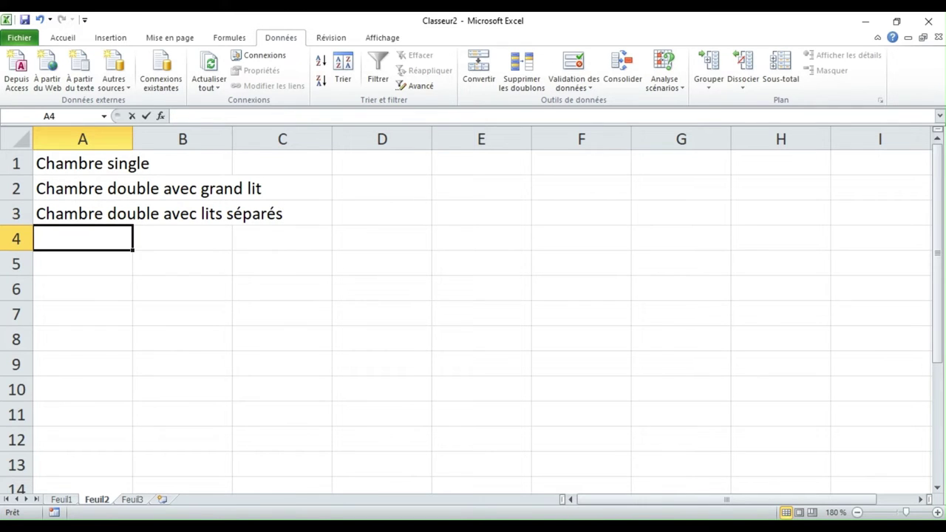
pyautogui.write('Chambre ')
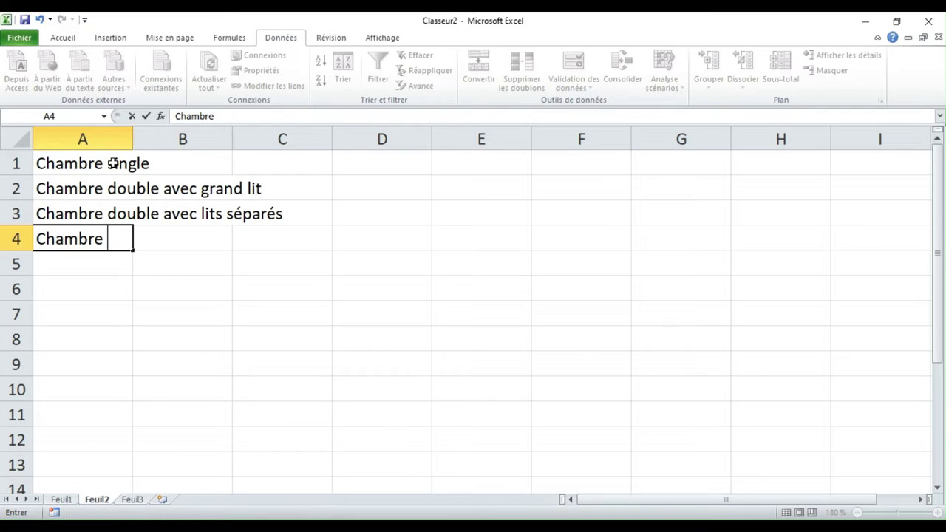
pyautogui.write('av')
pyautogui.write('ec 3 lits sé')
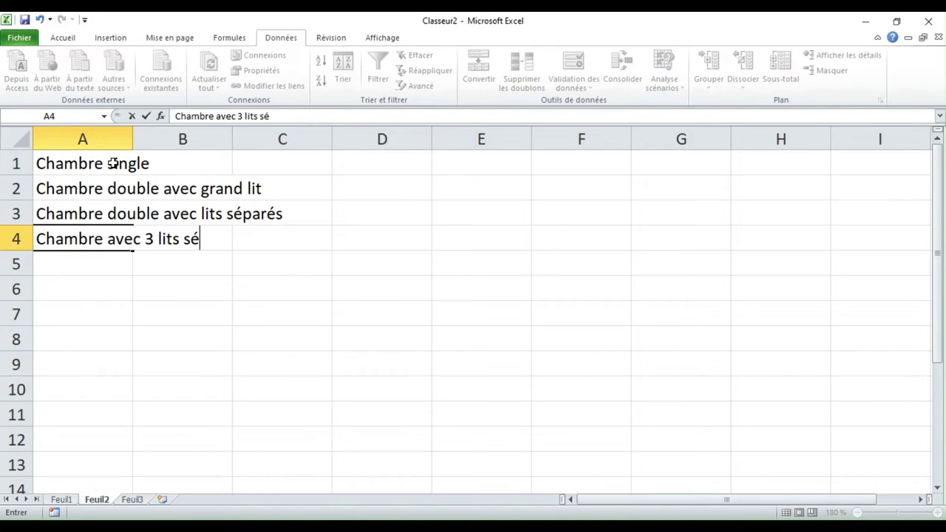
pyautogui.write('parés')
pyautogui.press('Return')
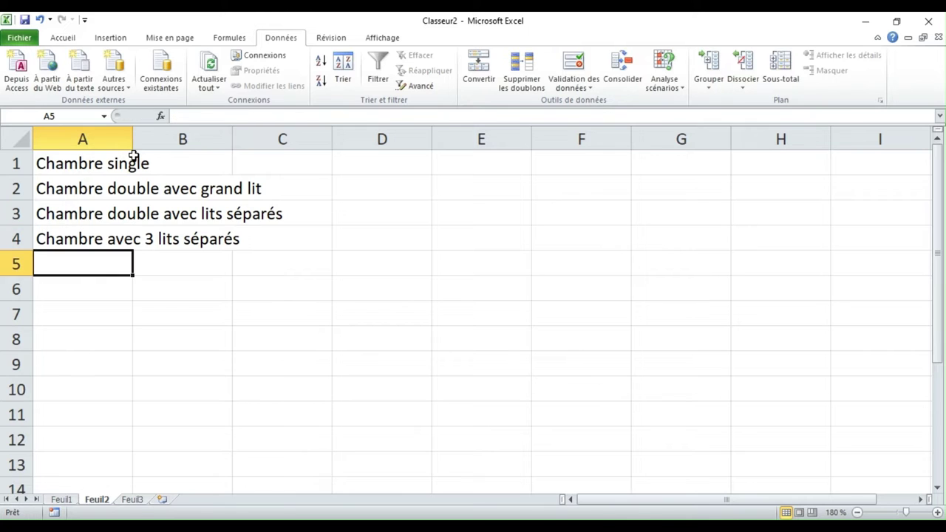
# - Autofit column A and begin typing Petit-déjeuner in B1
pyautogui.doubleClick(133, 139)
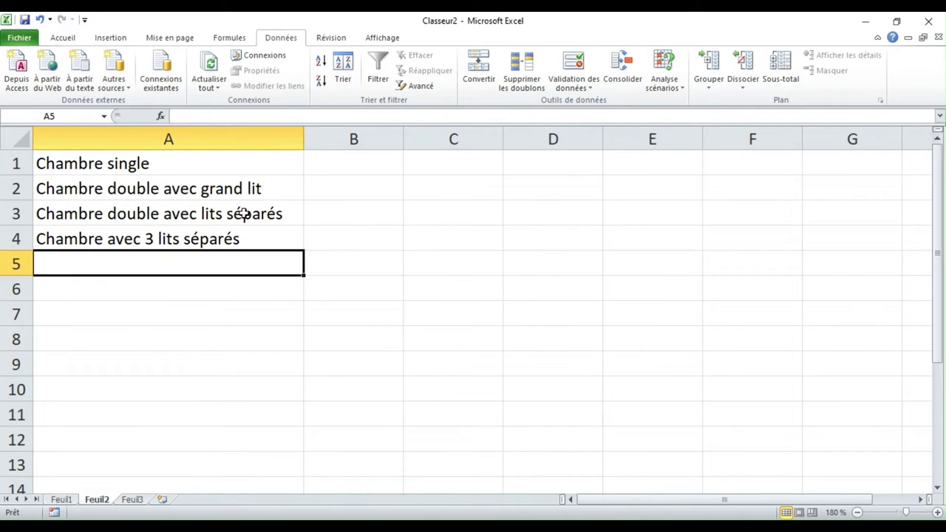
pyautogui.click(372, 157)
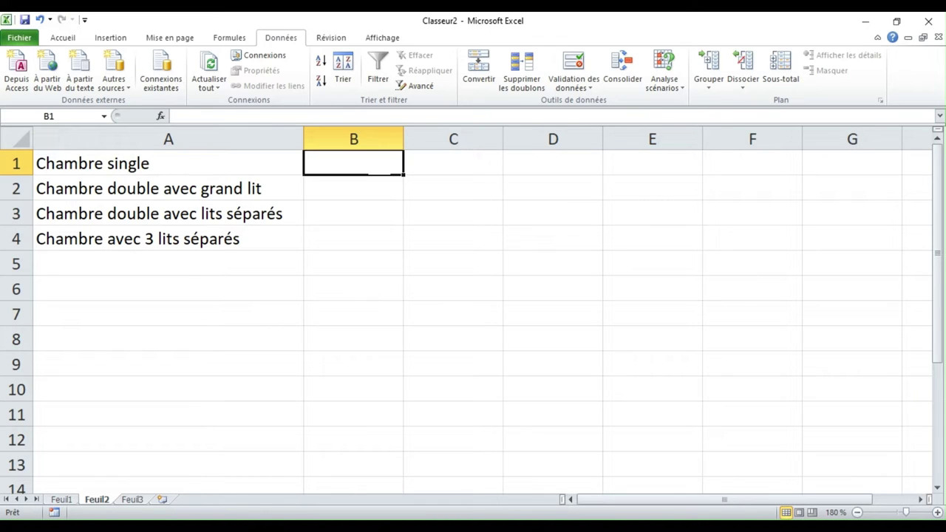
pyautogui.write('P')
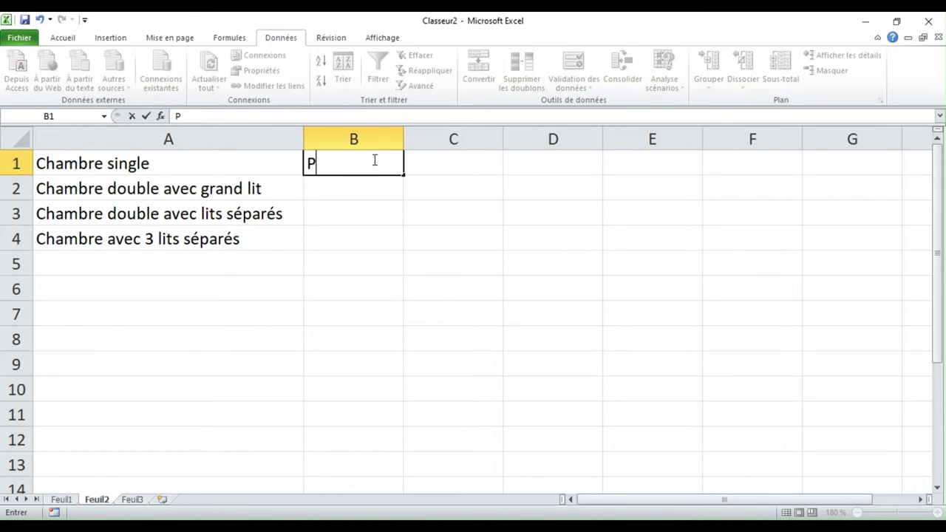
pyautogui.write('etit-déhe')
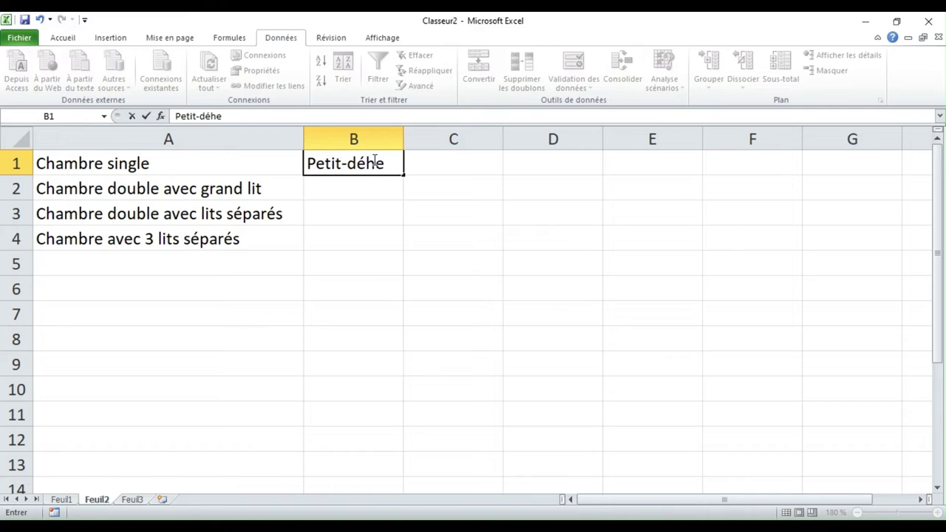
# - Finish Petit-déjeuner in B1, then enter Buffet, Demi-pension and All-Inclusive in B2:B4
pyautogui.press('BackSpace')
pyautogui.press('BackSpace')
pyautogui.write('jeuner')
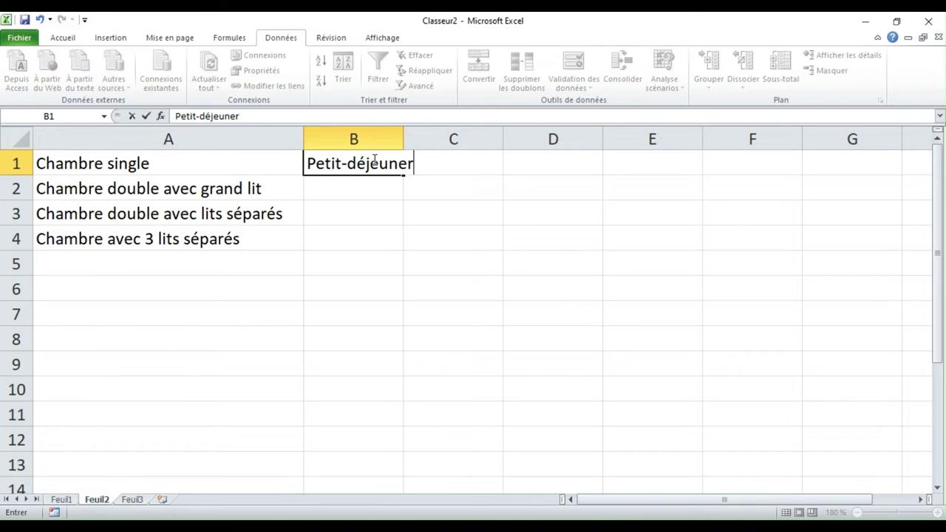
pyautogui.press('Return')
pyautogui.write('Buffe')
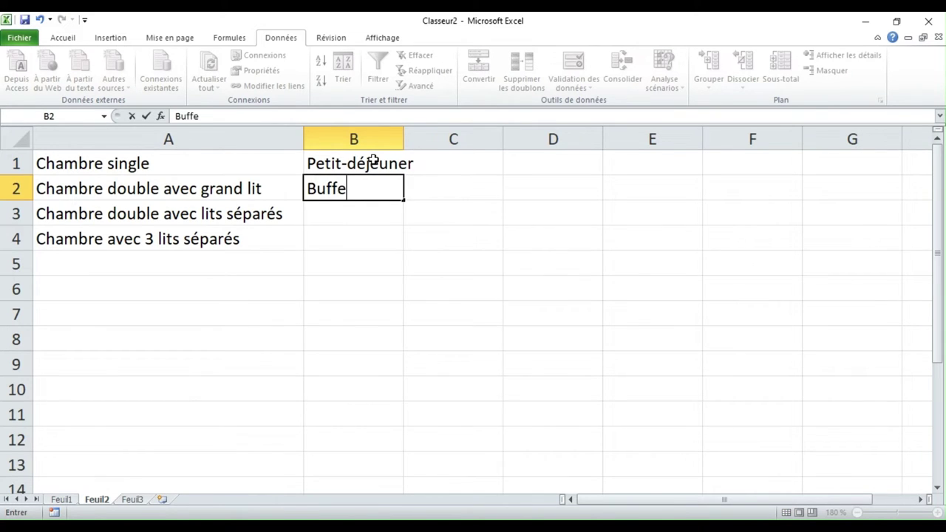
pyautogui.write('t')
pyautogui.press('Return')
pyautogui.write('Demi')
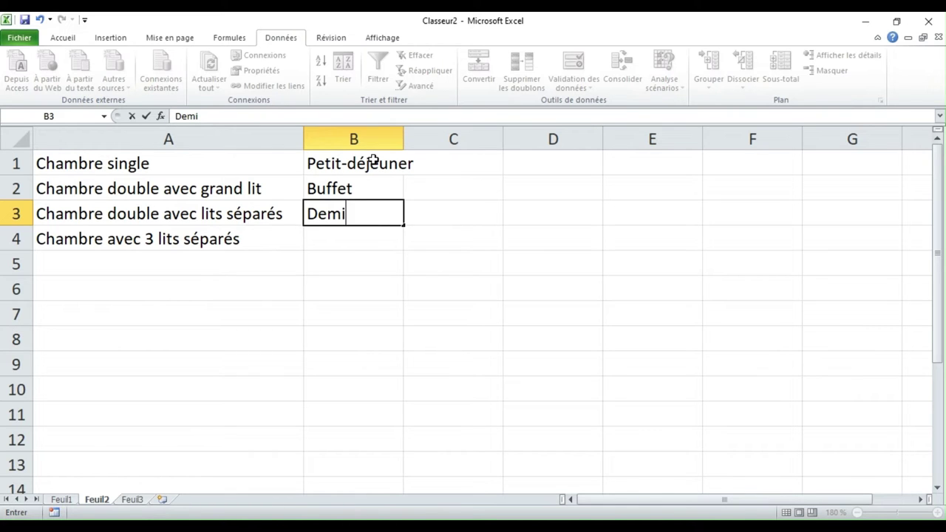
pyautogui.write('-pension')
pyautogui.press('Return')
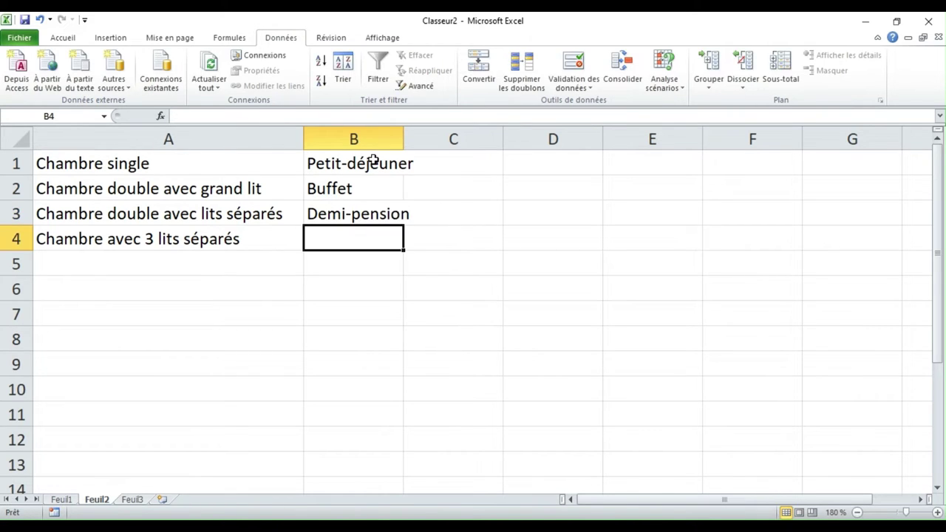
pyautogui.press('F2')
pyautogui.write('All-I')
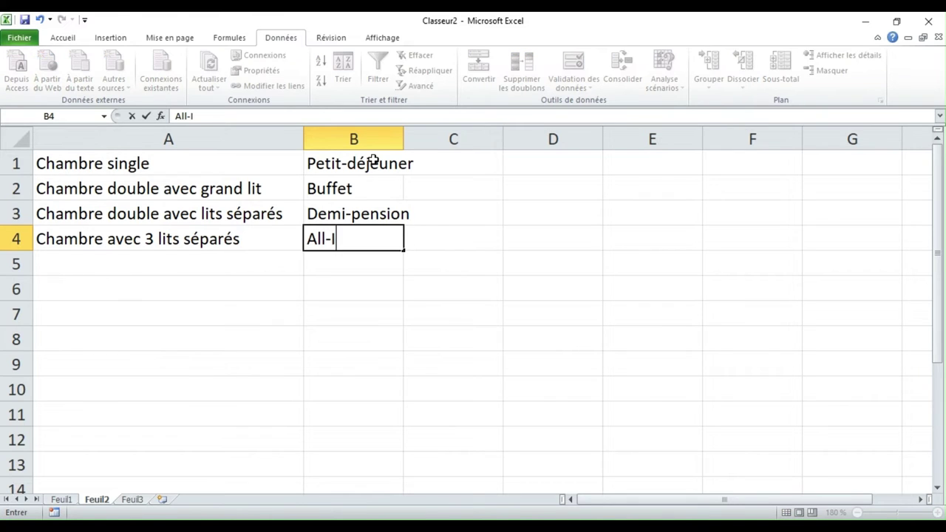
pyautogui.write('nclusiv')
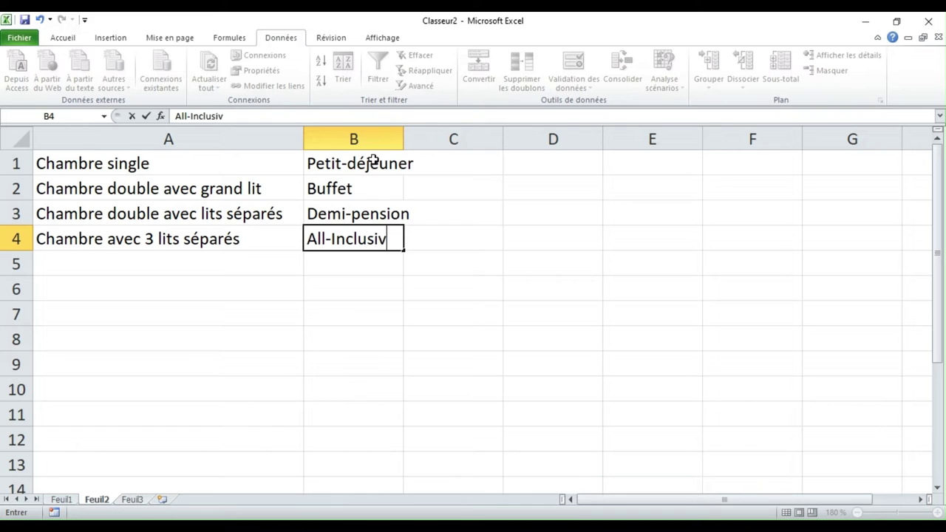
pyautogui.write('e')
pyautogui.press('Return')
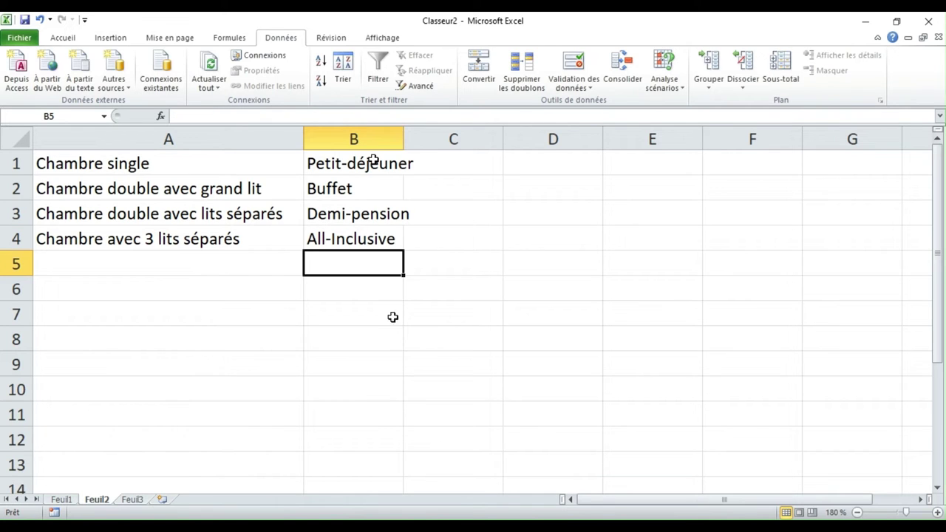
# - On Feuil1, widen column A and enter the heading Choix repas in B3
pyautogui.click(74, 502)
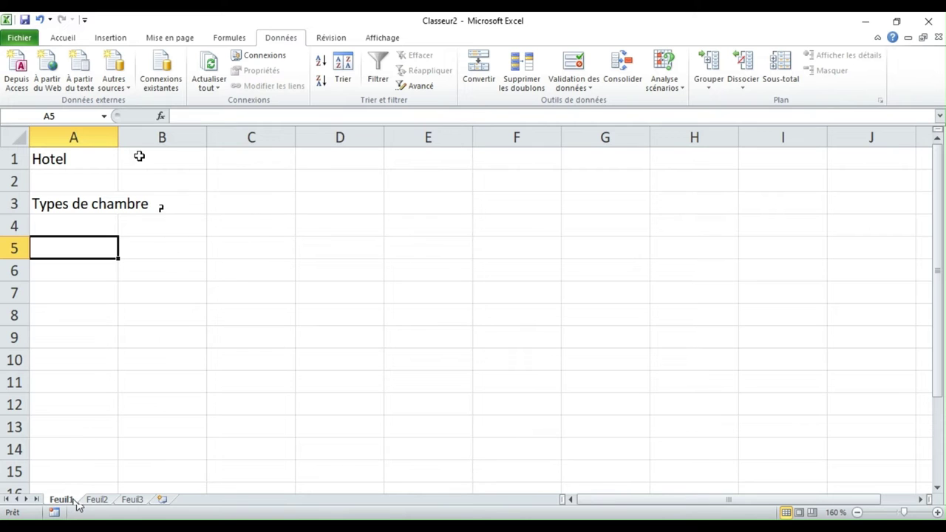
pyautogui.moveTo(118, 136); pyautogui.dragTo(149, 136)
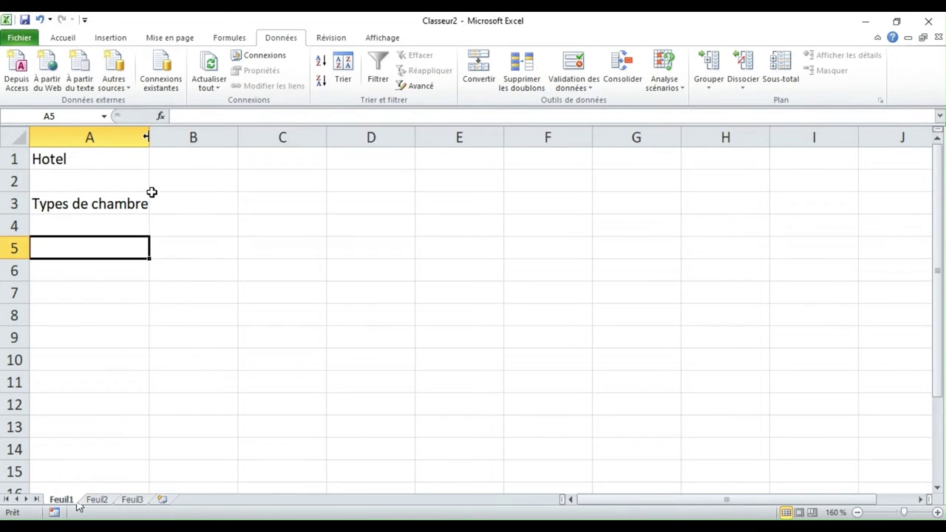
pyautogui.click(102, 207)
pyautogui.click(195, 206)
pyautogui.write('C')
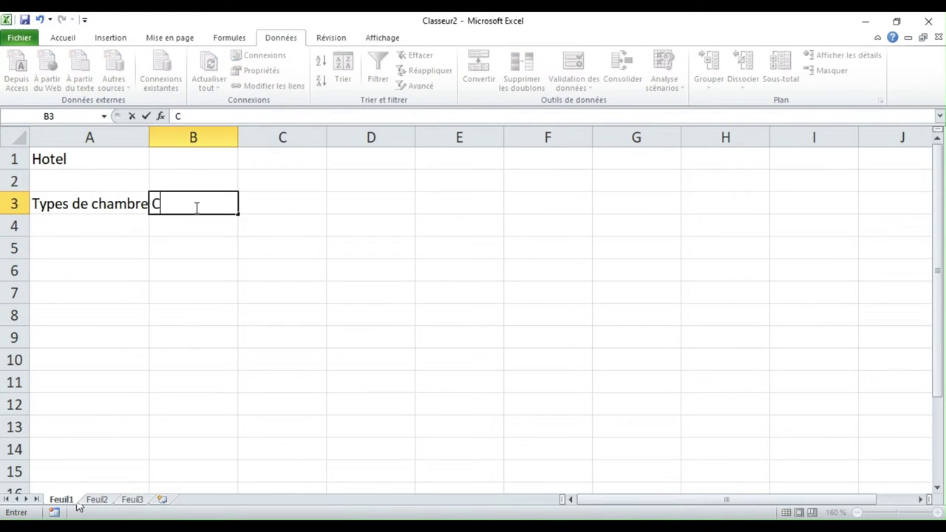
pyautogui.write('hoix repas')
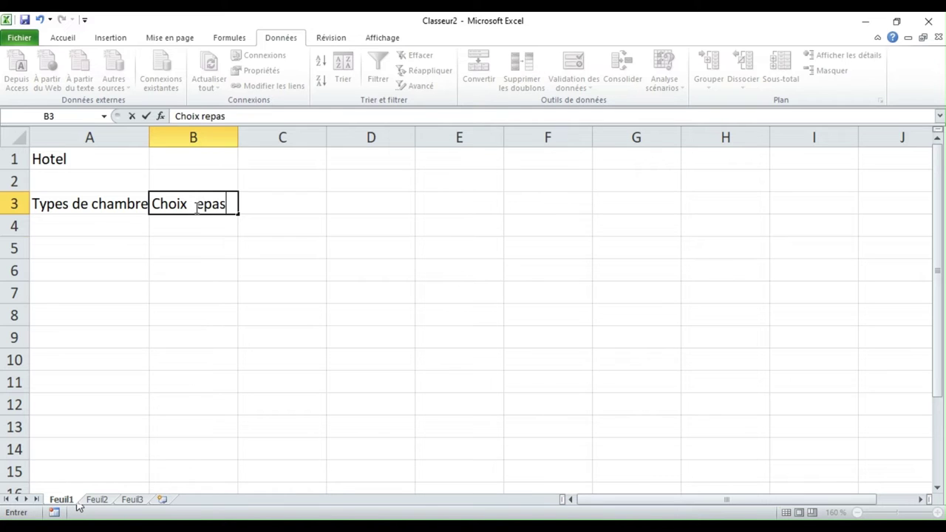
pyautogui.press('Return')
# - Select A4:A15 and bring up the data validation options
pyautogui.click(122, 224)
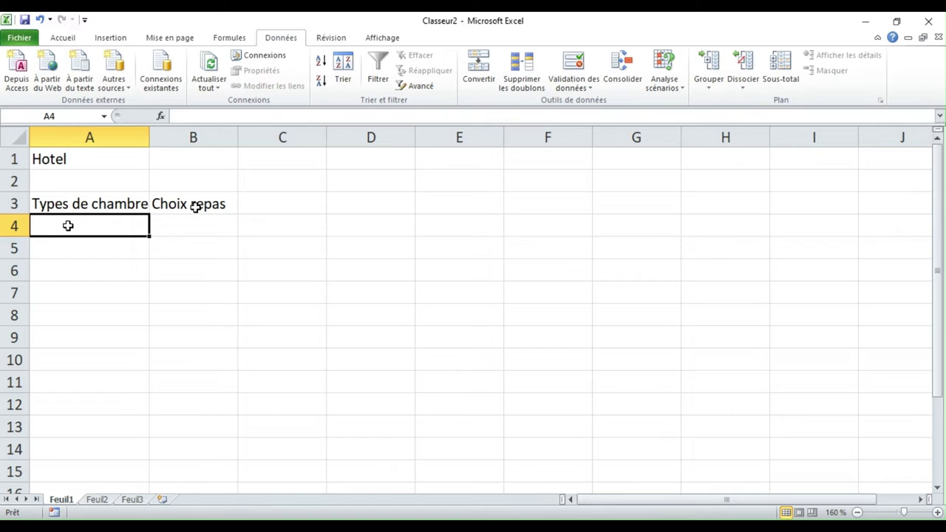
pyautogui.moveTo(108, 224); pyautogui.dragTo(94, 470)
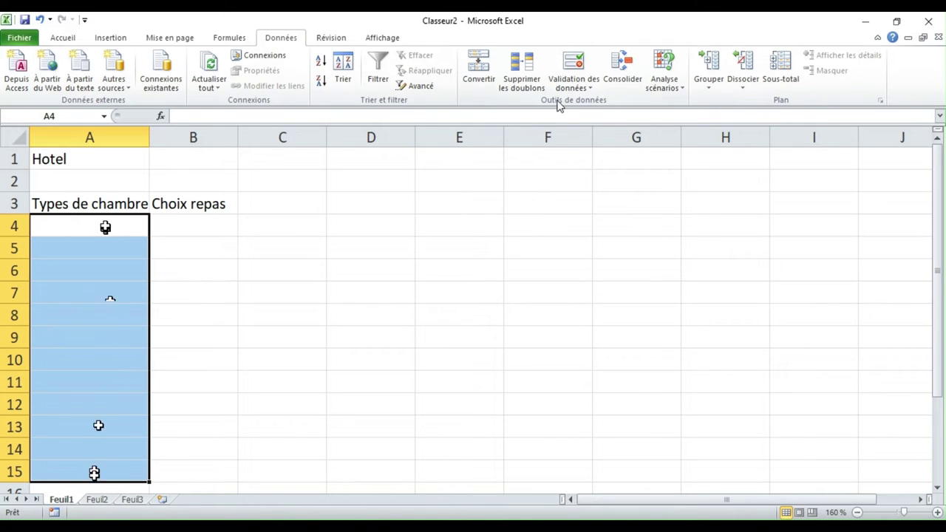
pyautogui.click(592, 93)
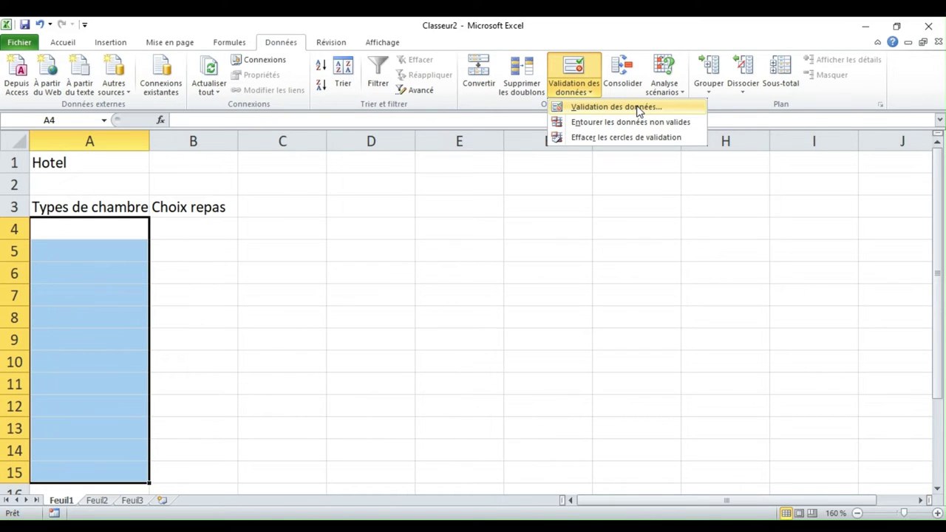
# - Set A4:A15 validation to Liste and collapse the dialog to pick the source range
pyautogui.click(638, 108)
pyautogui.moveTo(616, 144); pyautogui.dragTo(441, 186)
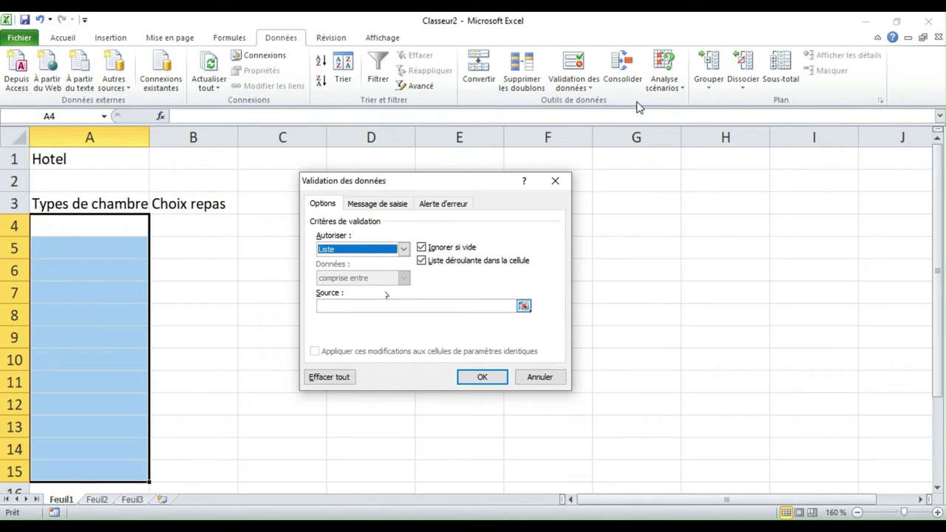
pyautogui.click(524, 306)
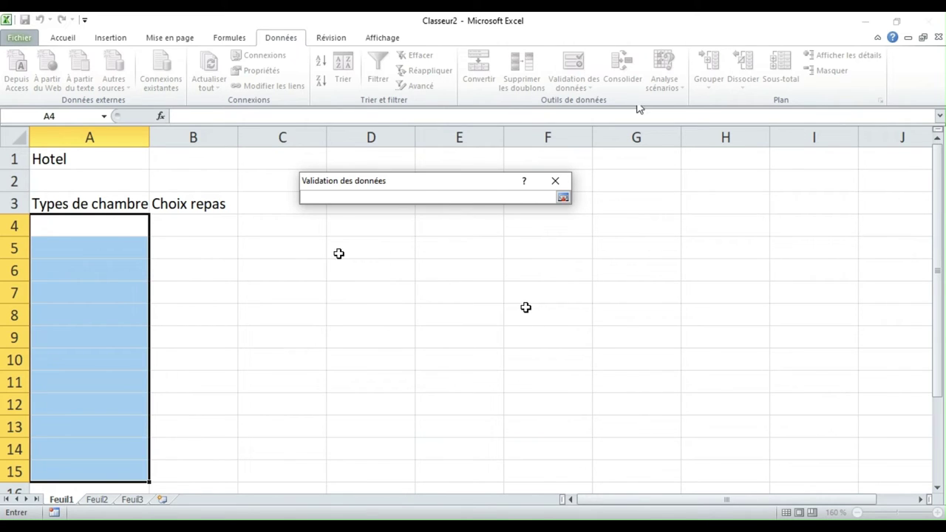
# - Use Feuil2!$A$1:$A$4 as the list source and apply the room-type validation
pyautogui.click(98, 499)
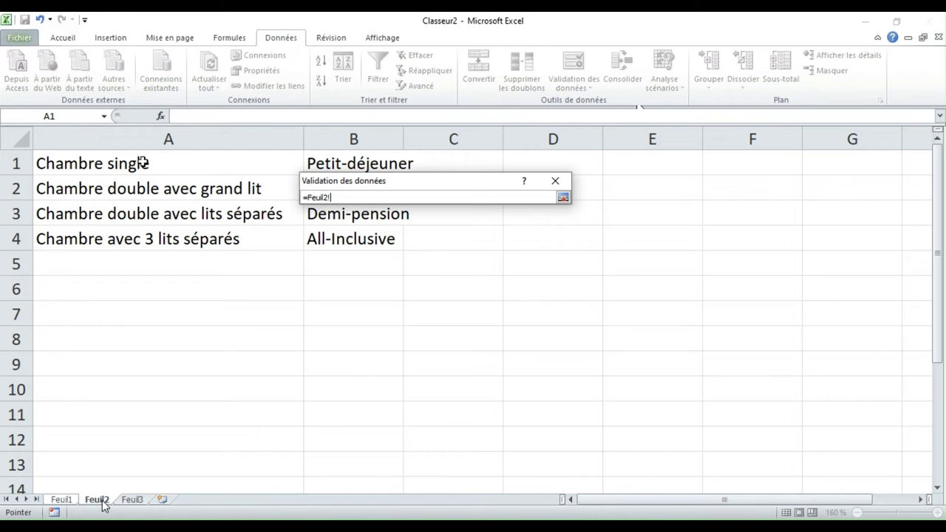
pyautogui.moveTo(143, 162); pyautogui.dragTo(142, 240)
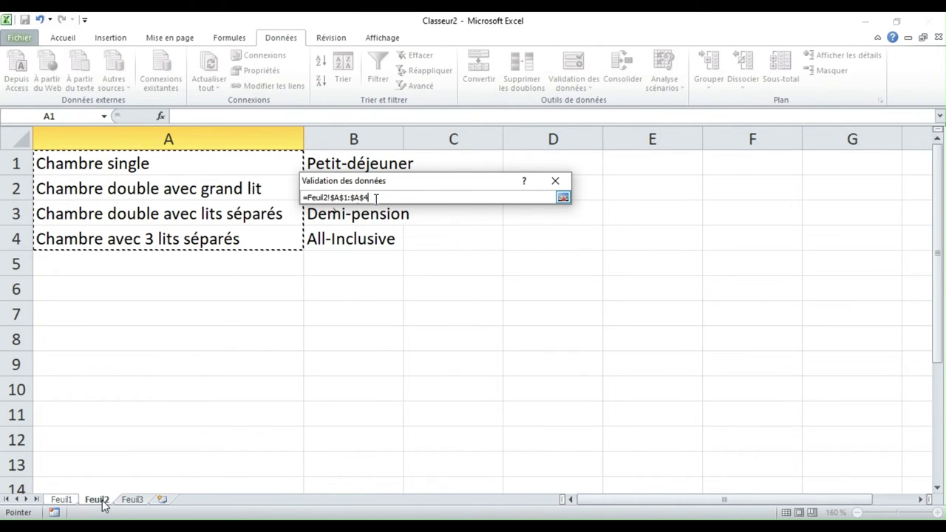
pyautogui.click(563, 198)
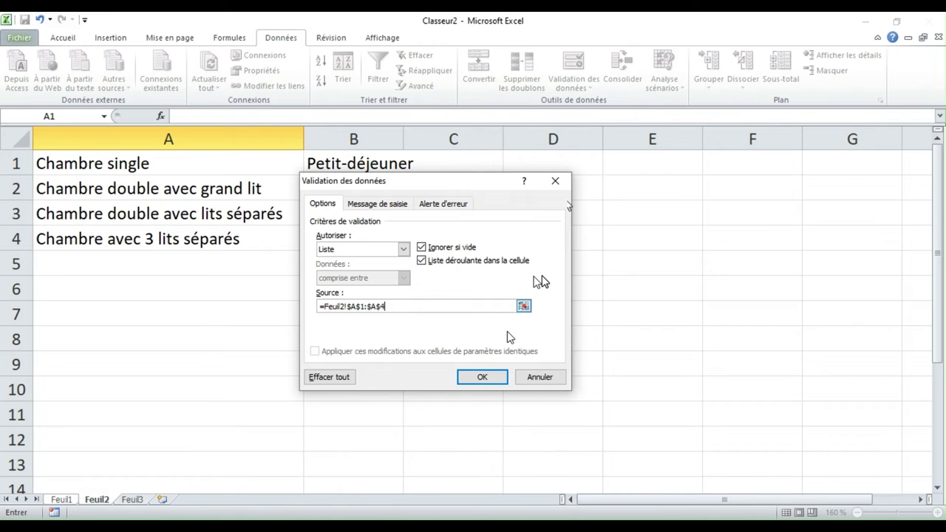
pyautogui.click(500, 377)
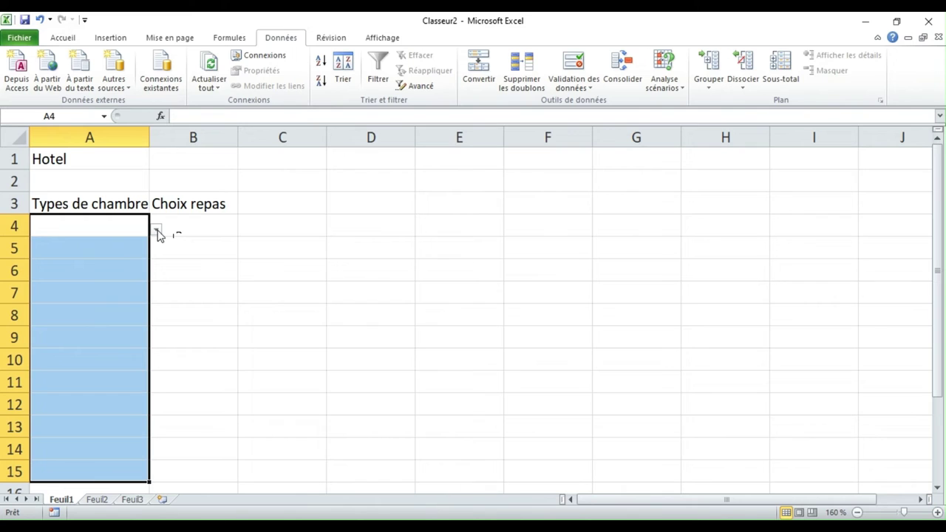
# - Pick Chambre single for A4 and Chambre double avec lits séparés for A5, then autofit column A
pyautogui.click(157, 230)
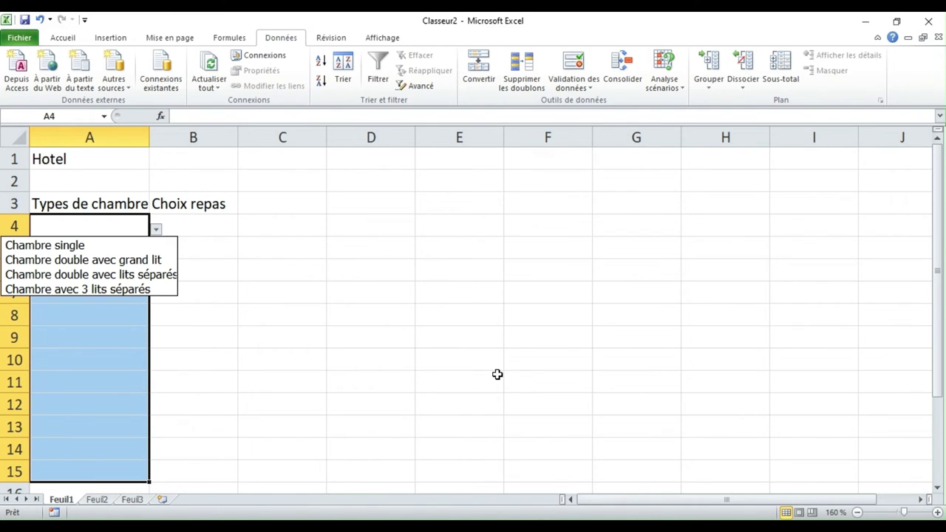
pyautogui.click(155, 245)
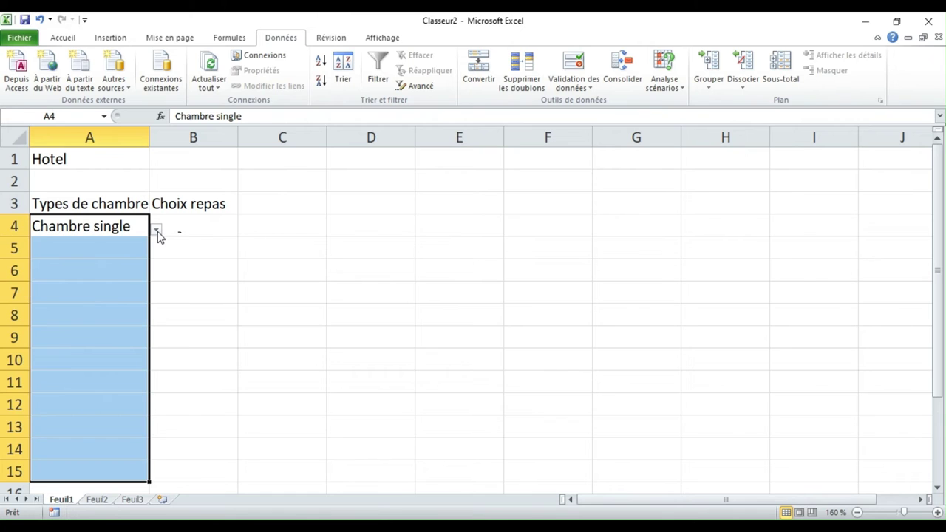
pyautogui.click(131, 255)
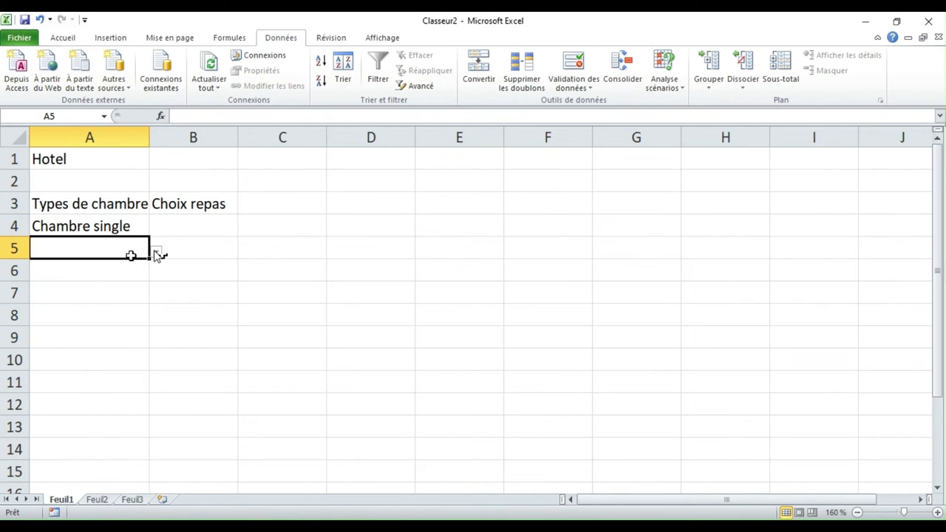
pyautogui.click(157, 254)
pyautogui.click(146, 295)
pyautogui.click(127, 264)
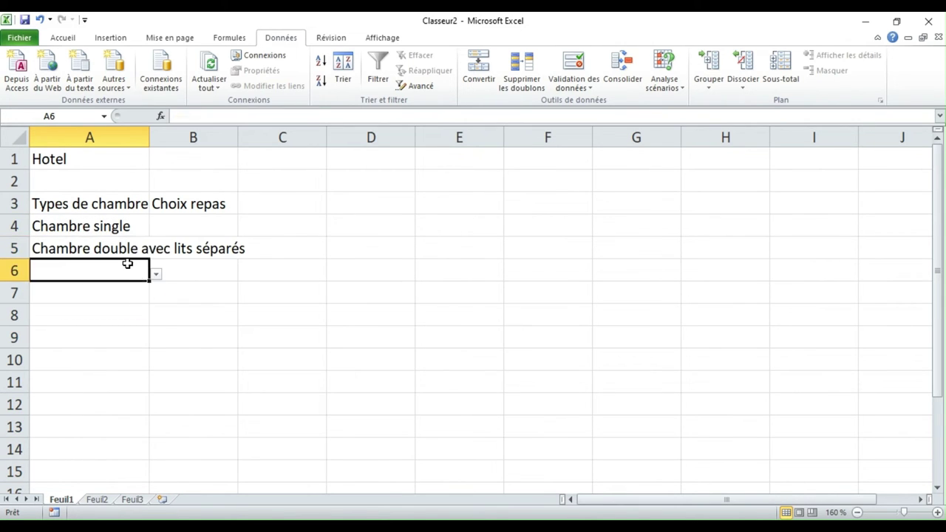
pyautogui.doubleClick(149, 137)
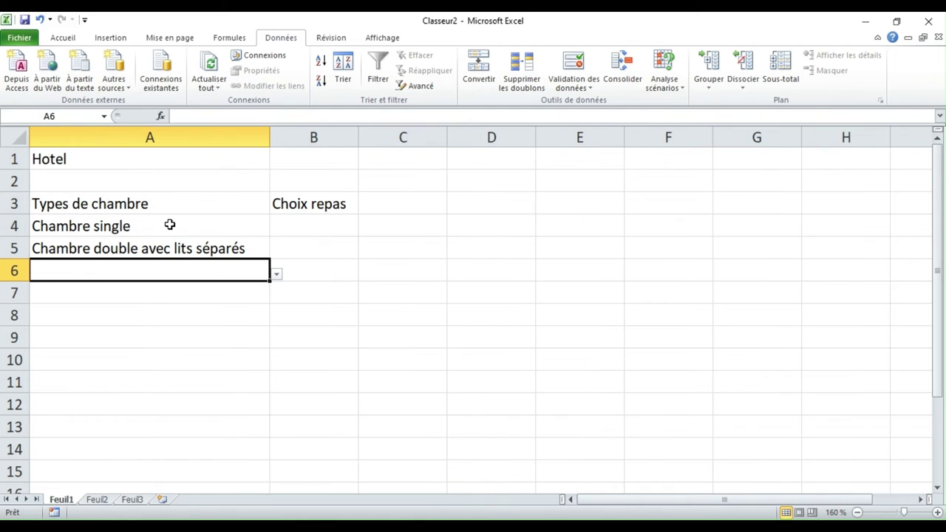
# - Pick Chambre avec 3 lits séparés for A6 and Chambre double avec lits séparés for A7, then select B4:B15
pyautogui.click(275, 274)
pyautogui.click(257, 334)
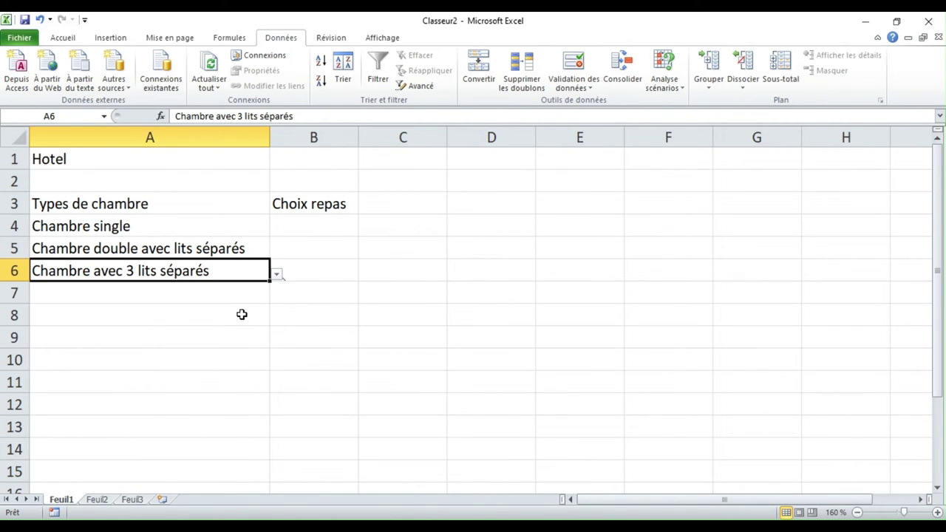
pyautogui.click(230, 292)
pyautogui.click(276, 296)
pyautogui.click(266, 341)
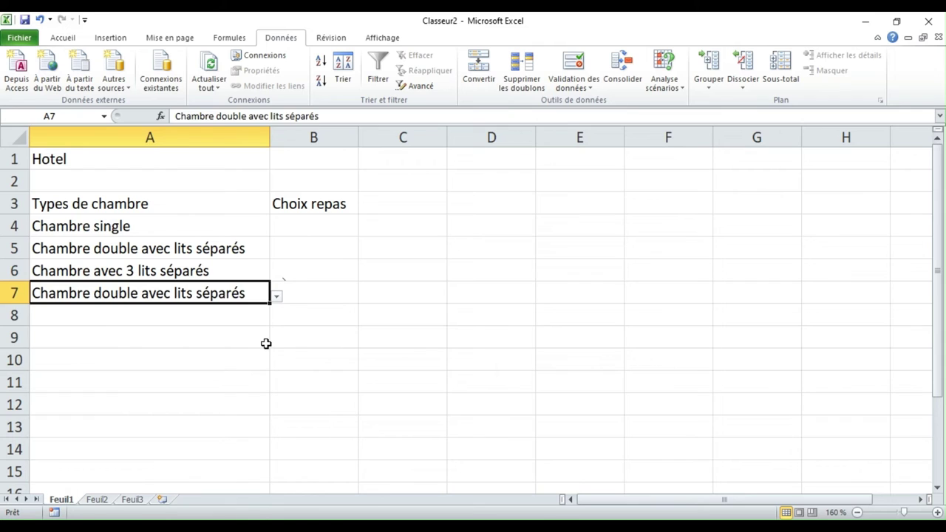
pyautogui.click(324, 356)
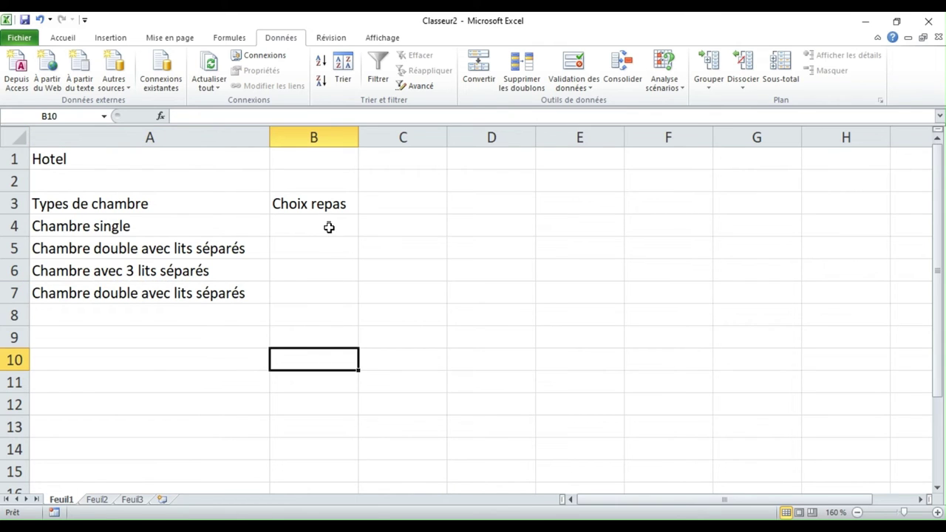
pyautogui.moveTo(328, 221); pyautogui.dragTo(326, 470)
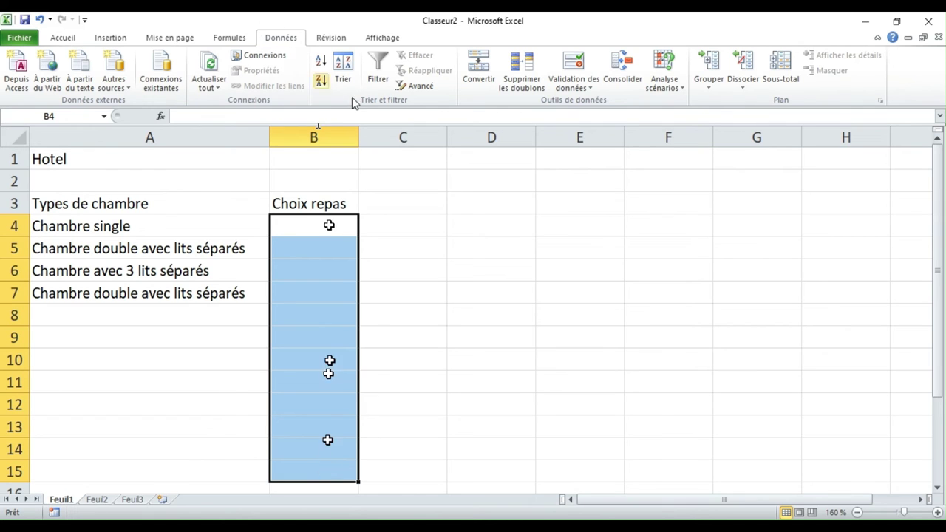
# - Open Validation des données for B4:B15 and choose Liste as the allowed type
pyautogui.click(592, 92)
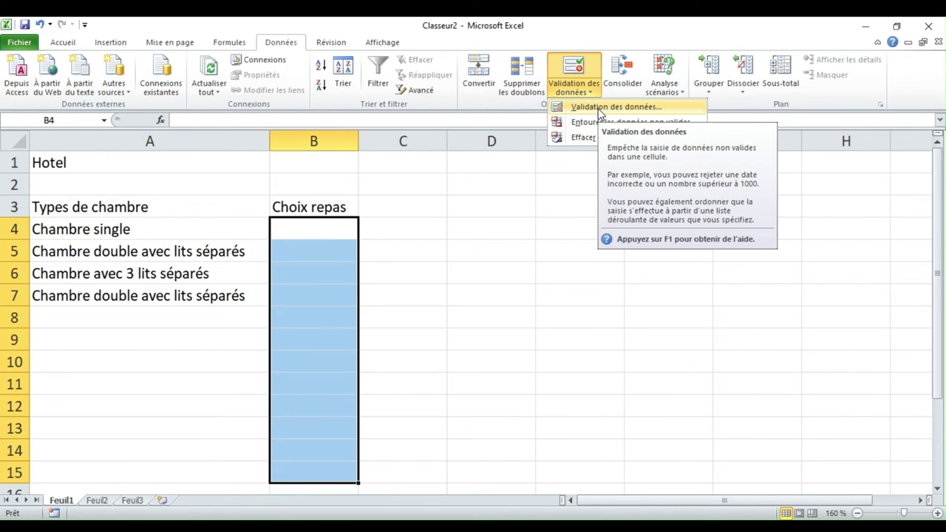
pyautogui.click(600, 108)
pyautogui.moveTo(461, 184); pyautogui.dragTo(591, 176)
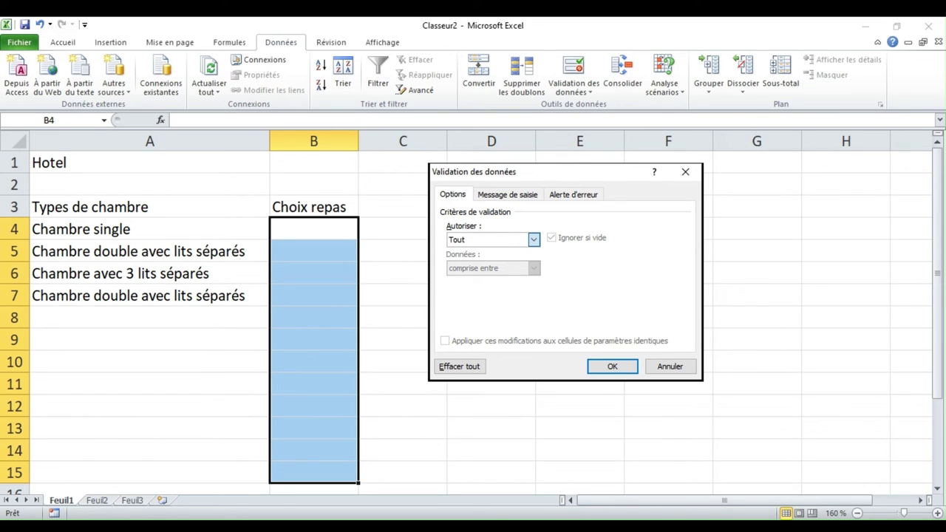
pyautogui.click(533, 239)
pyautogui.click(527, 279)
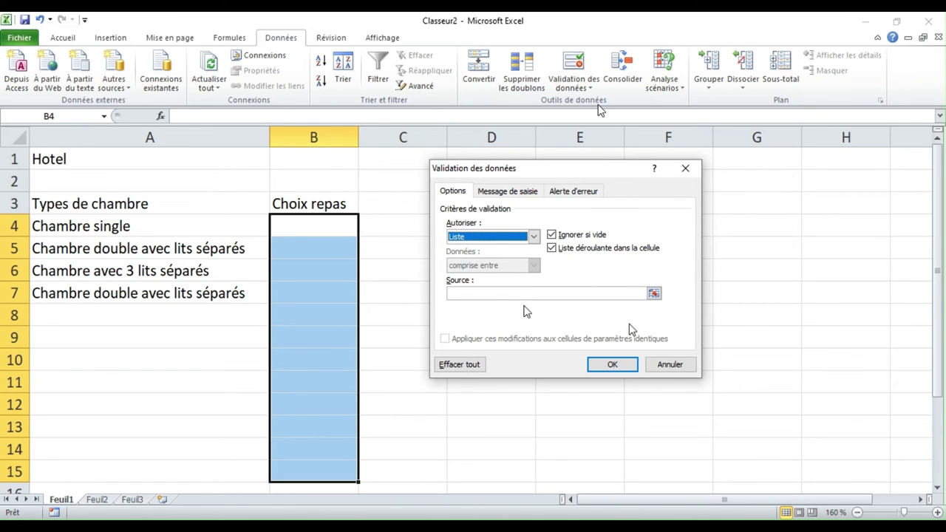
# - Set the meal validation list source to Feuil2!$B$1:$B$4 and confirm it
pyautogui.click(655, 294)
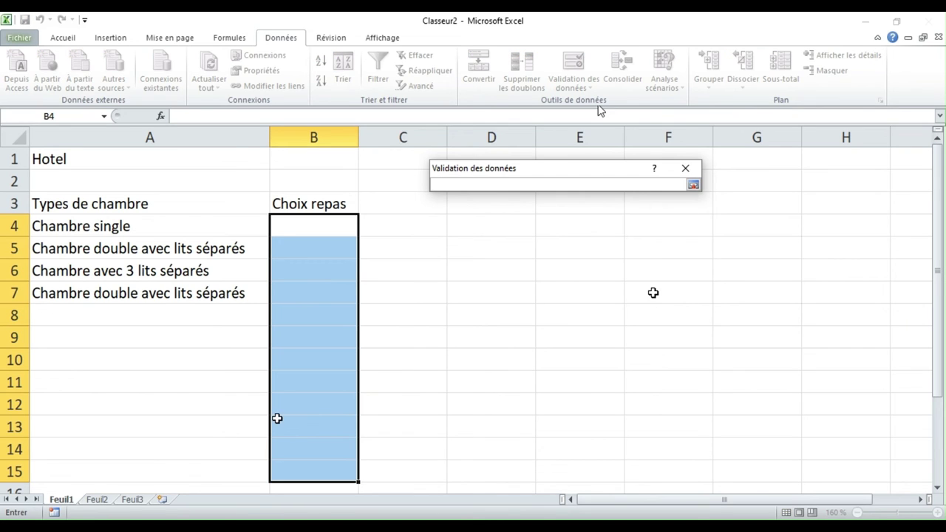
pyautogui.click(103, 501)
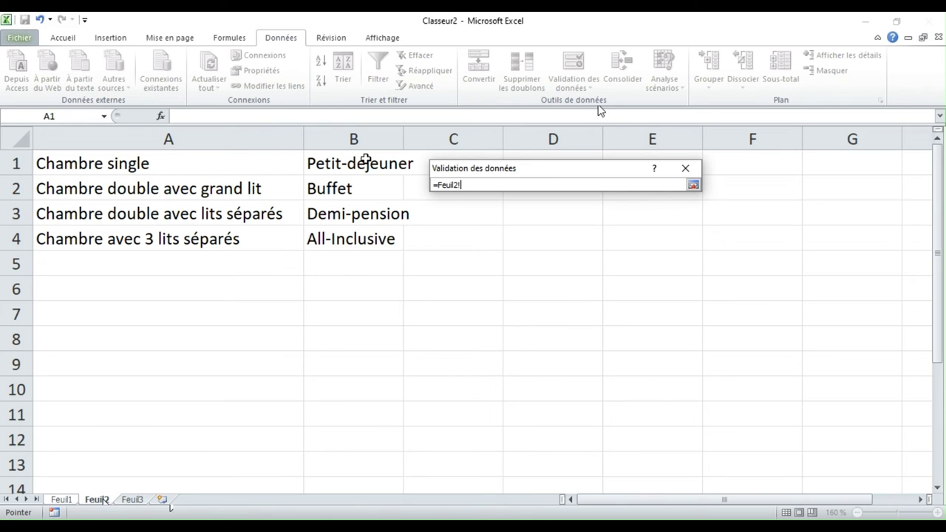
pyautogui.moveTo(365, 159); pyautogui.dragTo(369, 236)
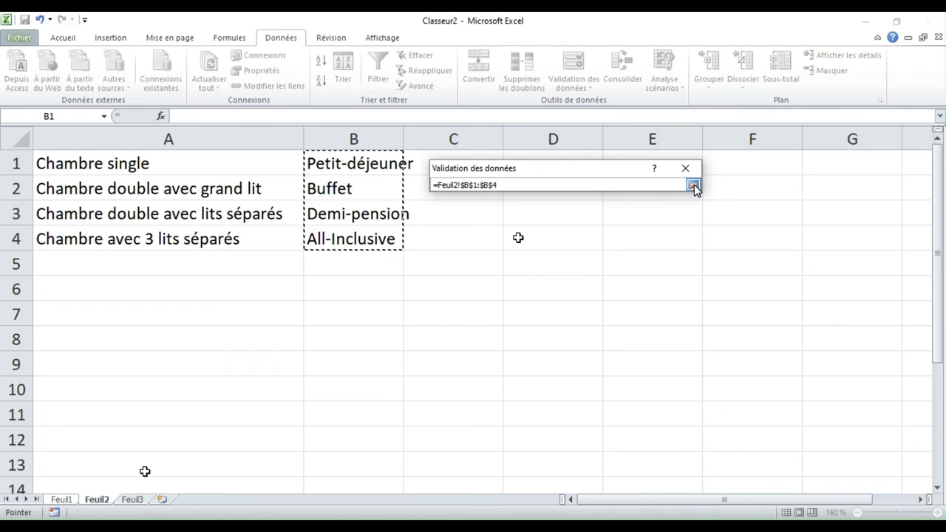
pyautogui.click(693, 185)
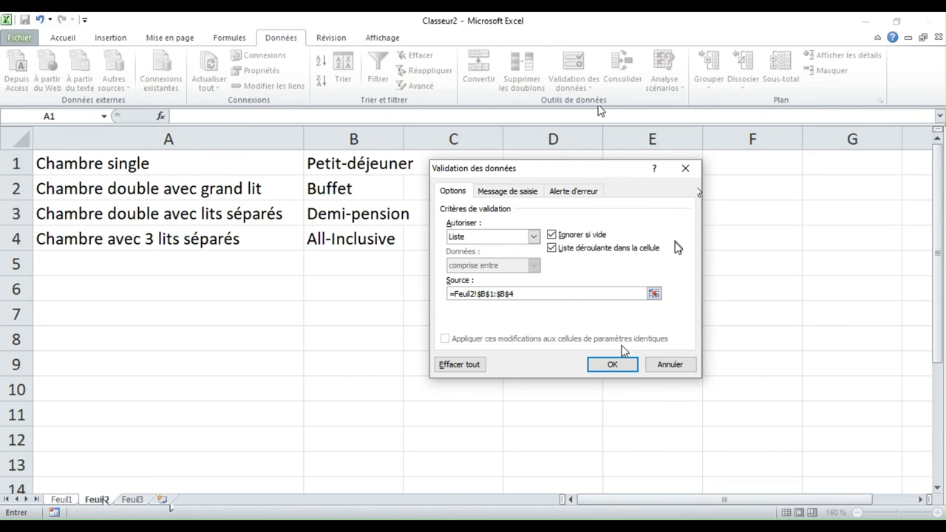
pyautogui.click(612, 365)
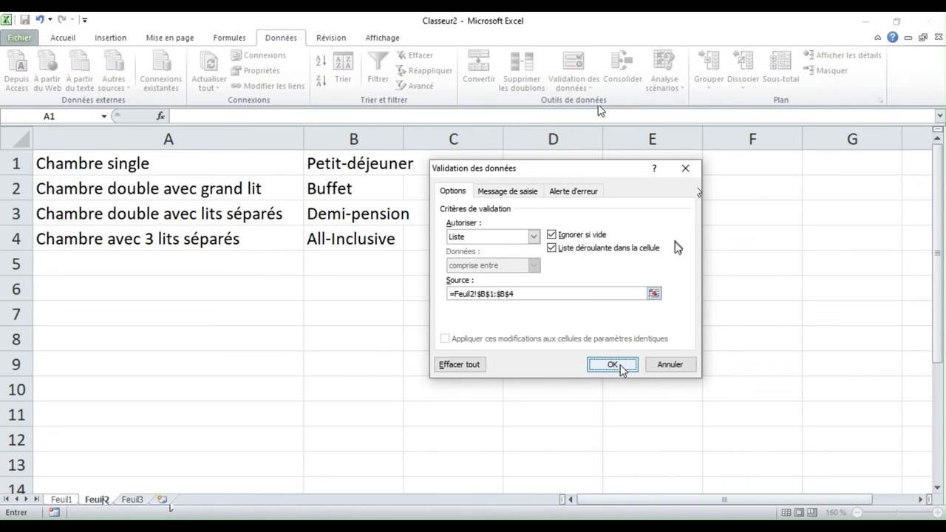
# - Choose Petit-déjeuner in B4 and Buffet in B5 from the meal drop-down
pyautogui.click(329, 226)
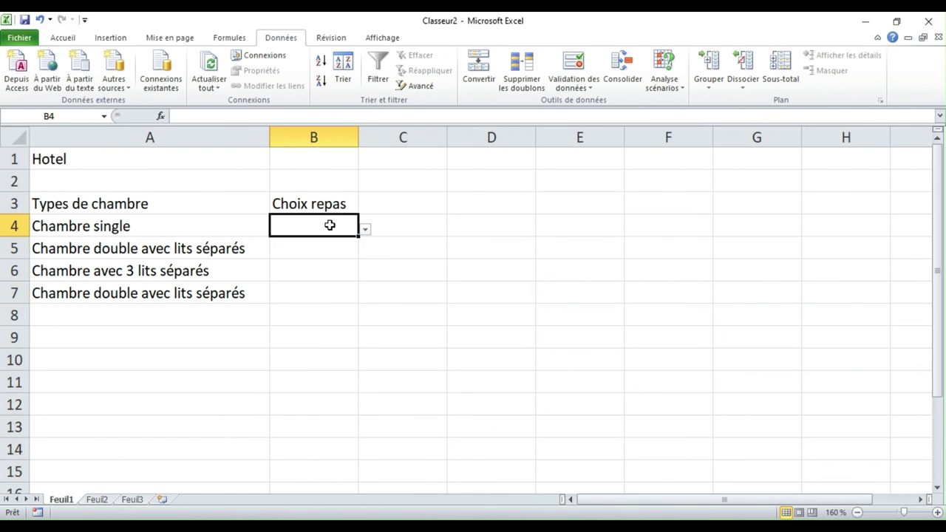
pyautogui.click(365, 230)
pyautogui.click(360, 243)
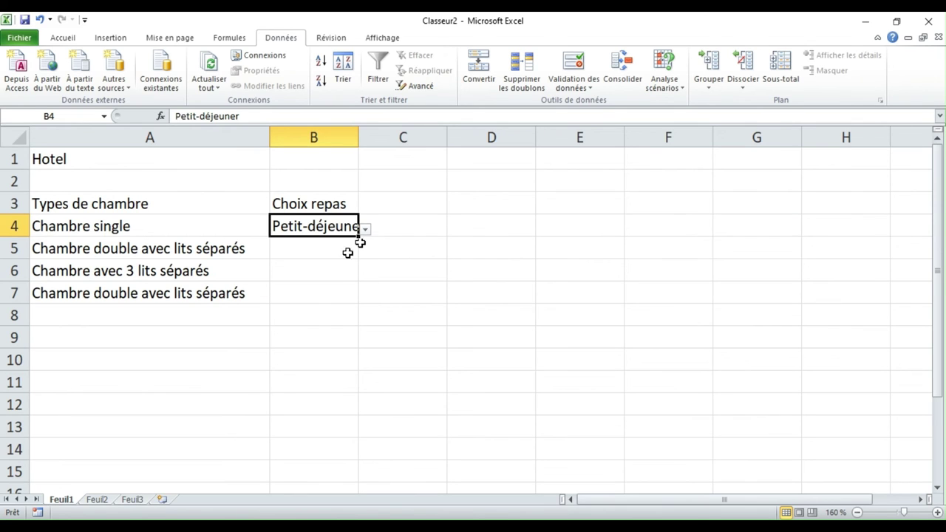
pyautogui.click(344, 250)
pyautogui.click(365, 253)
pyautogui.press('Down')
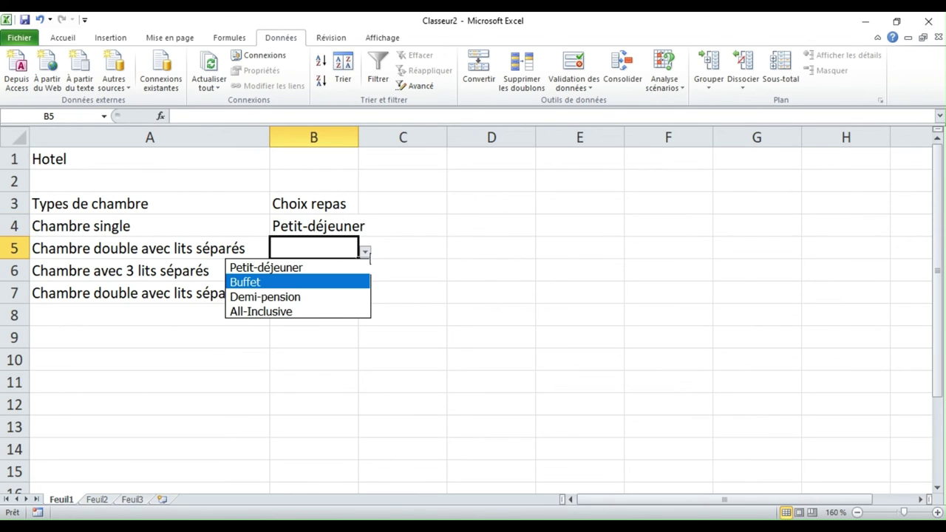
pyautogui.click(348, 284)
# - Choose All-Inclusive in B6 and Demi-pension in B7 from the meal drop-down
pyautogui.click(331, 270)
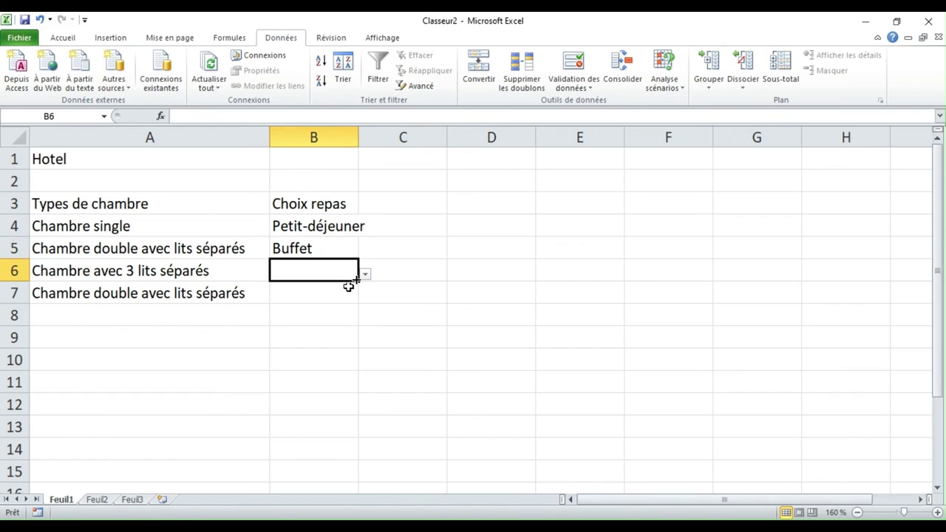
pyautogui.click(365, 274)
pyautogui.press('Down')
pyautogui.click(348, 334)
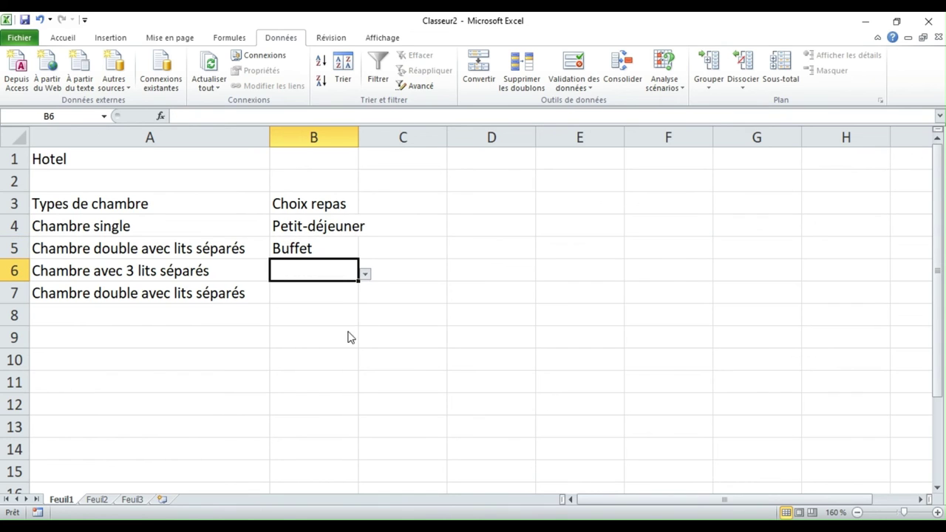
pyautogui.click(335, 294)
pyautogui.click(366, 297)
pyautogui.click(351, 337)
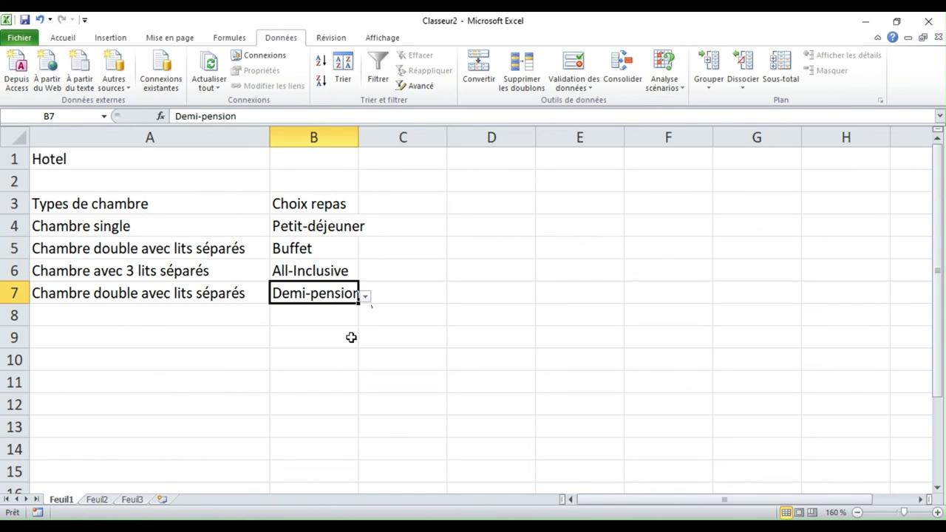